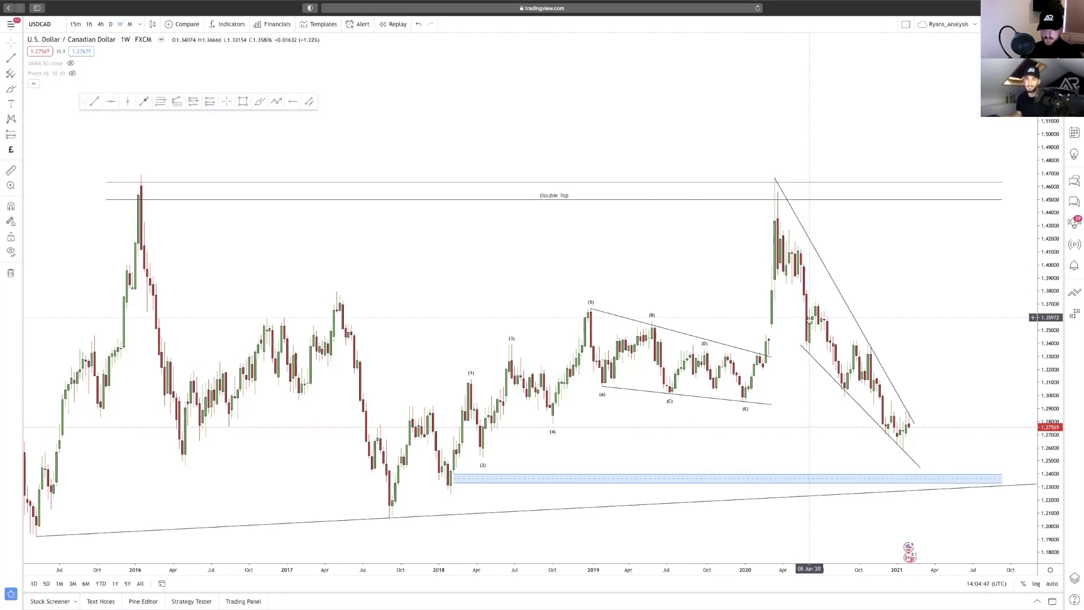
Examine the weekly chart's falling wedge, from the 2020 high down to the most recent candles at its upper trendline.
scroll(802, 257, "up", 3)
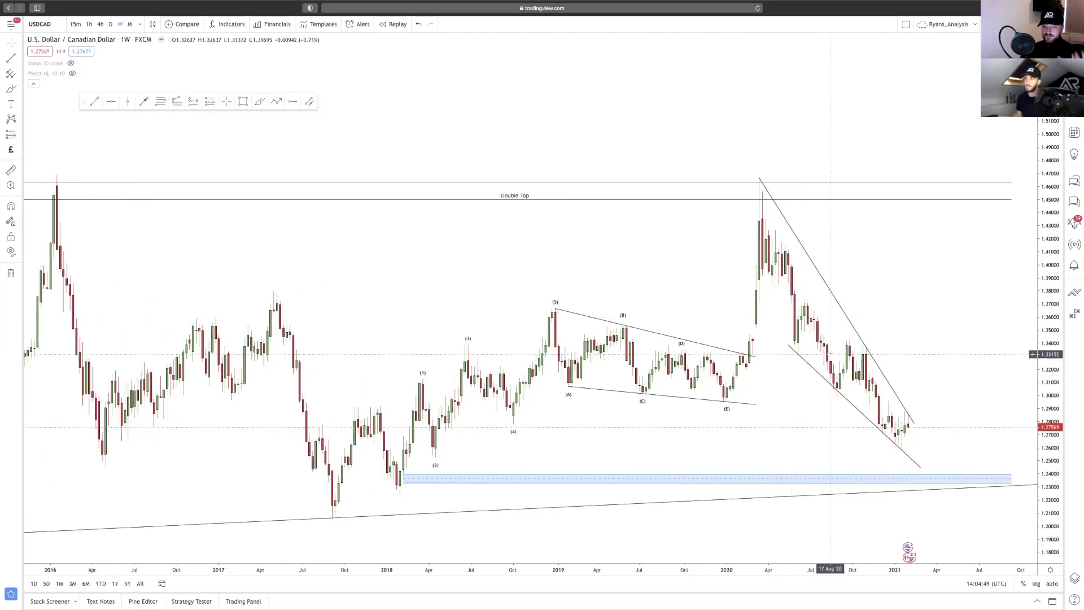
scroll(830, 354, "up", 5)
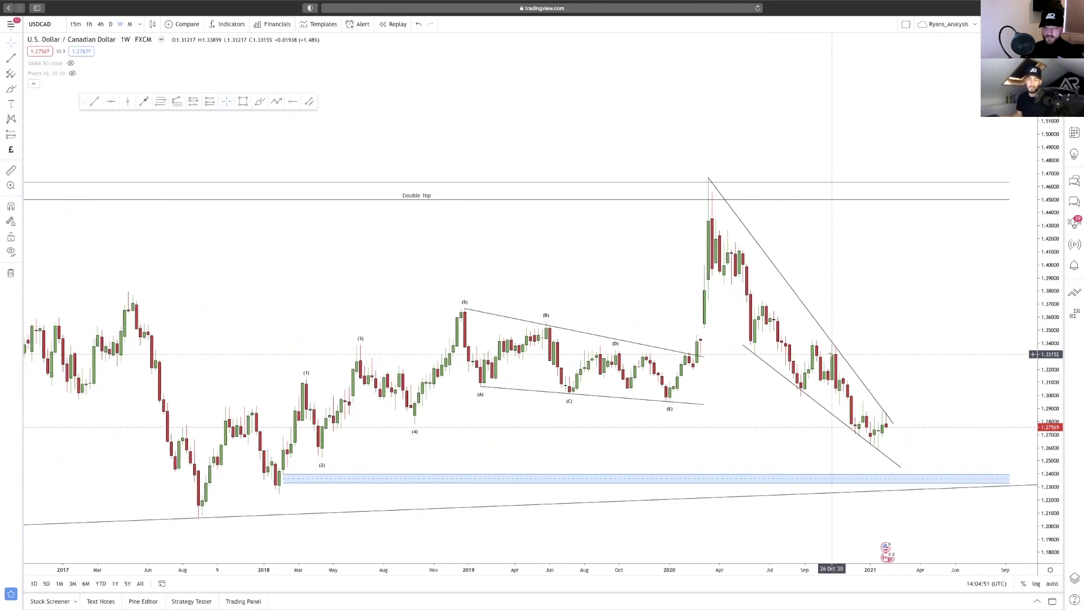
scroll(926, 361, "up", 5)
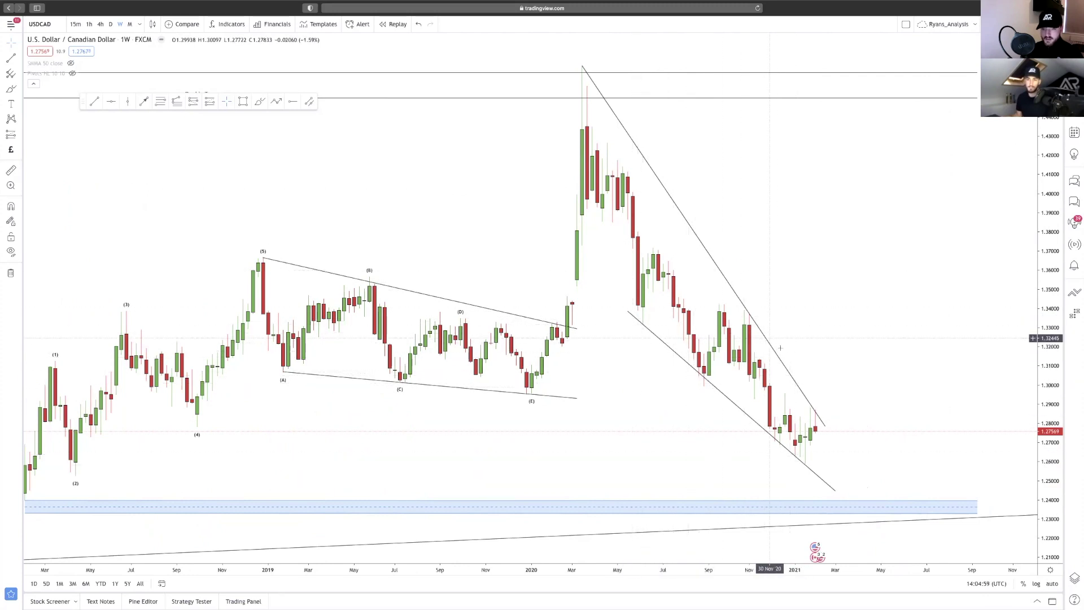
scroll(783, 358, "up", 2)
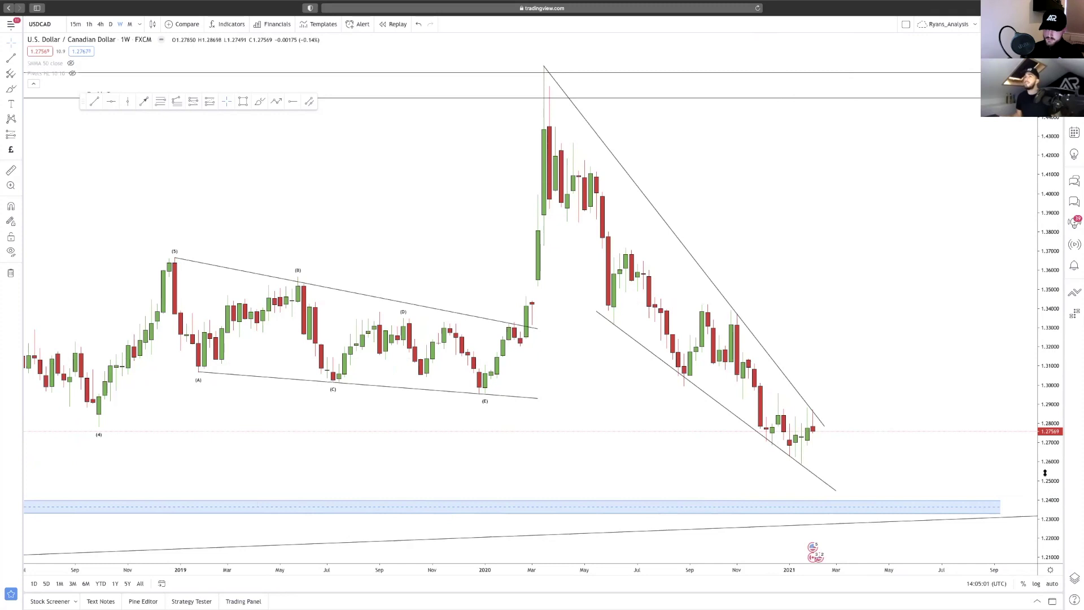
left_click_drag(1045, 473, 1046, 395)
left_click_drag(925, 409, 909, 342)
scroll(911, 341, "up", 3)
left_click_drag(847, 405, 841, 386)
scroll(841, 386, "up", 2)
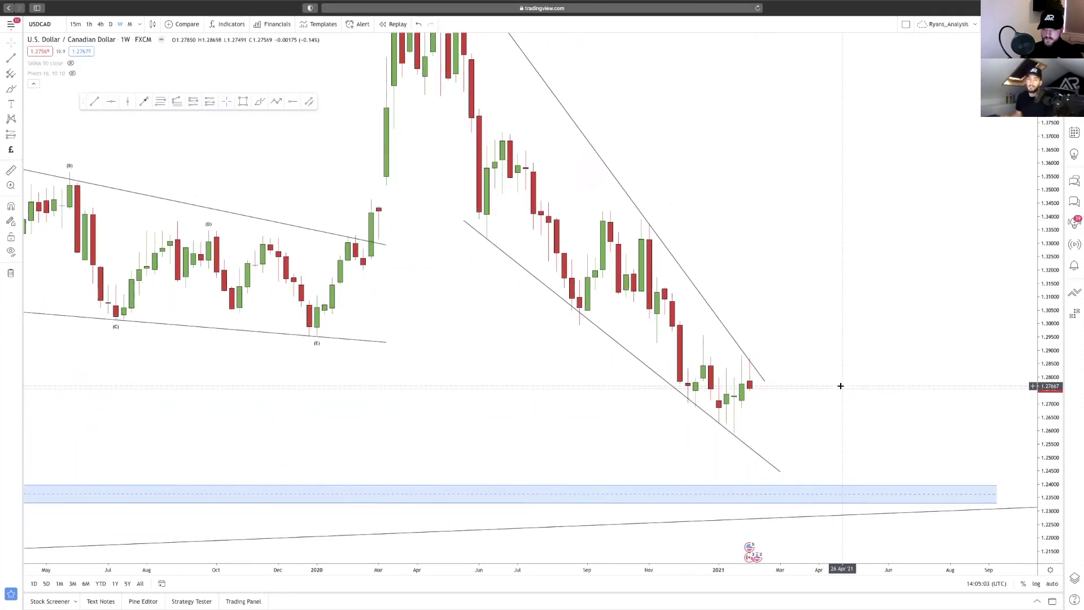
left_click_drag(1043, 411, 1043, 390)
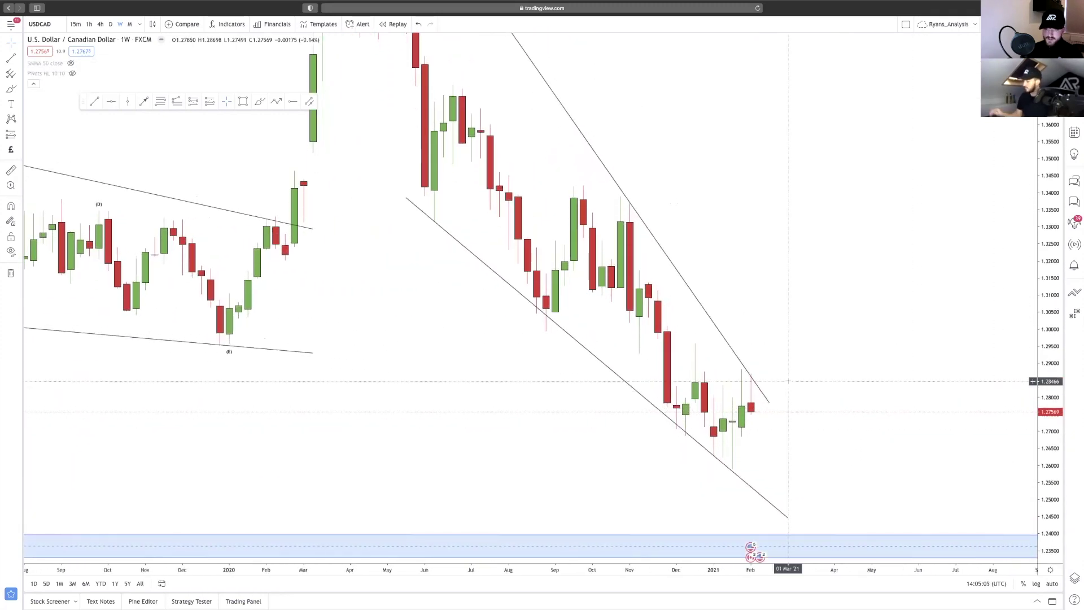
scroll(791, 382, "up", 2)
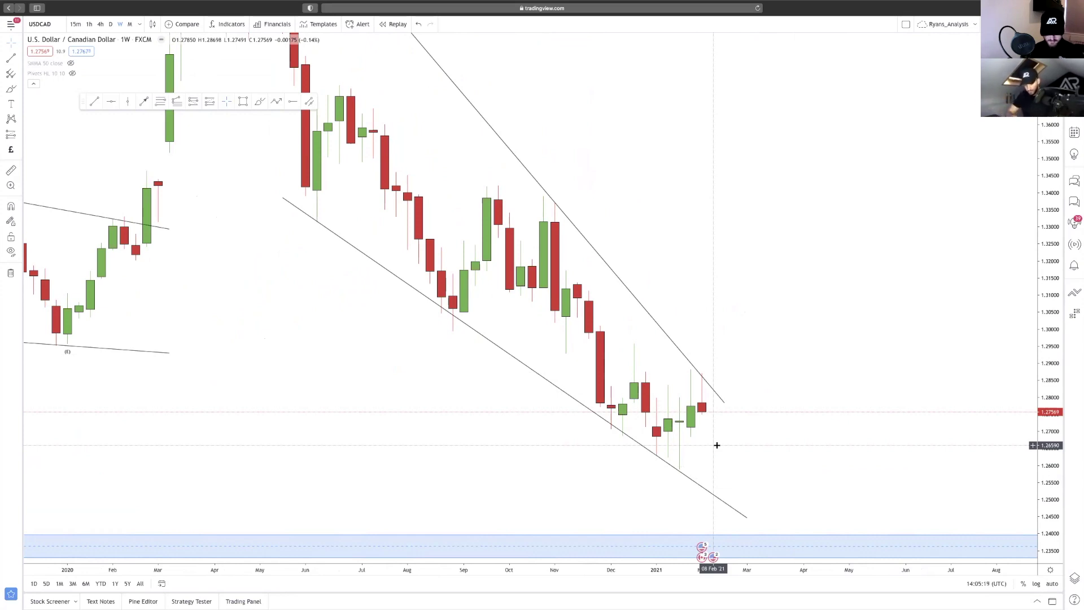
Switch the chart to the daily timeframe and inspect the latest candles below the wedge's upper trendline.
type("1D")
key("Return")
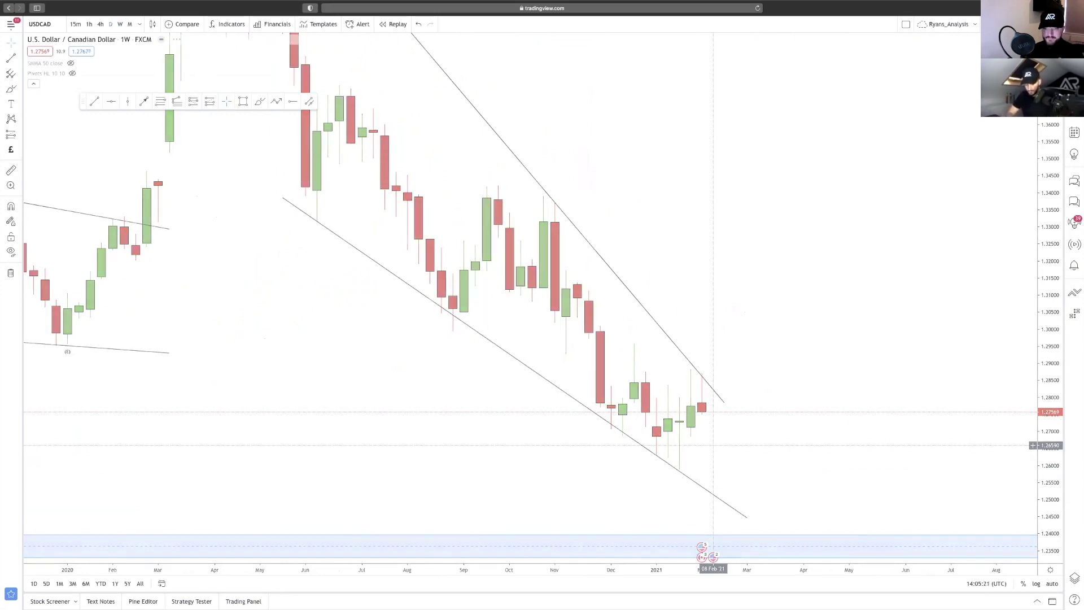
left_click_drag(949, 474, 900, 337)
scroll(901, 337, "up", 2)
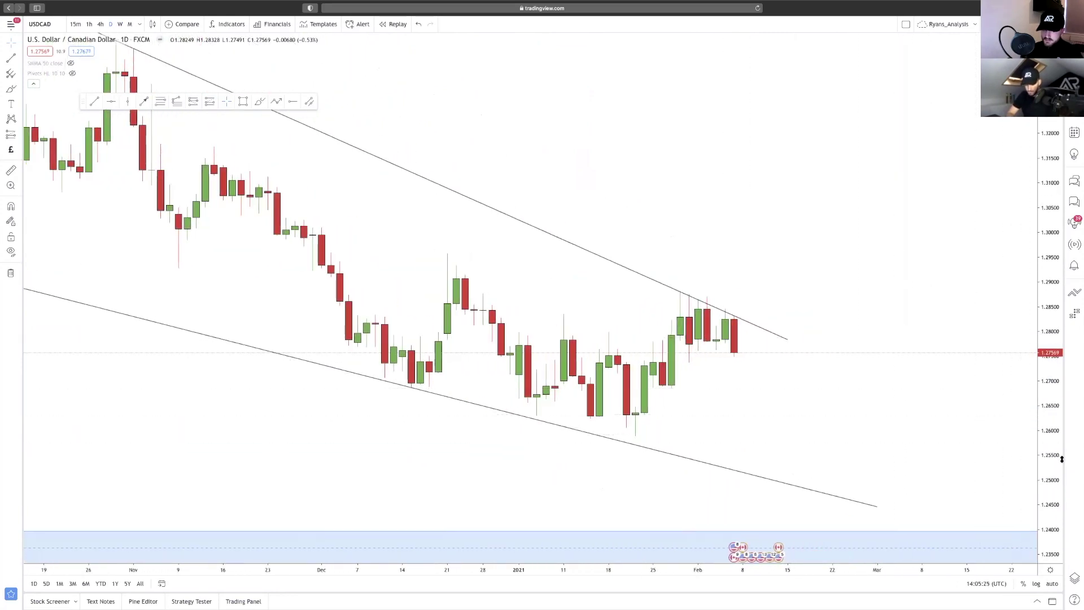
scroll(779, 428, "up", 3)
scroll(779, 428, "up", 3)
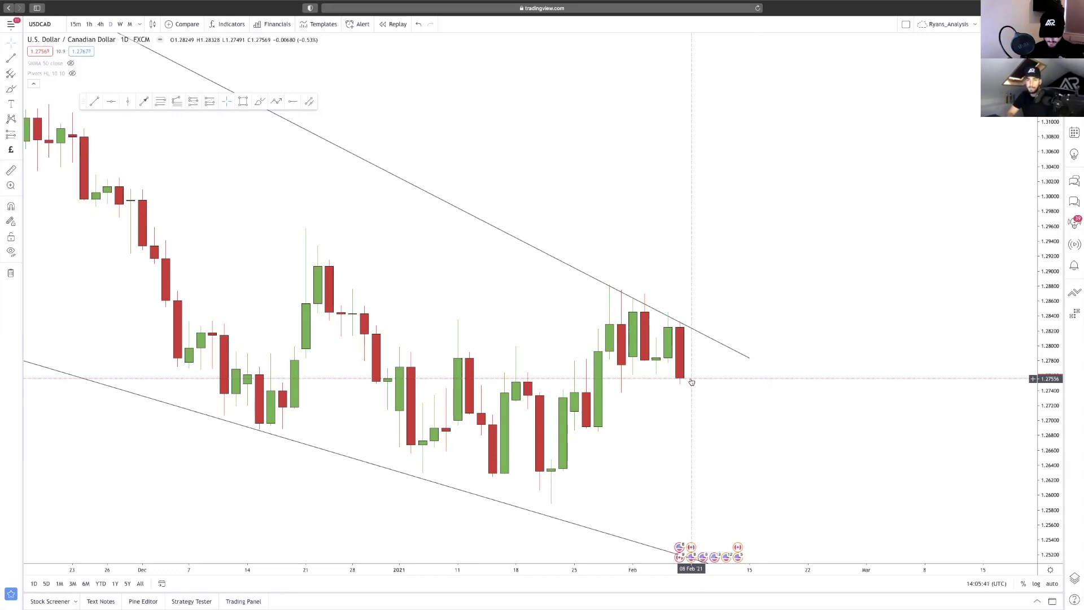
Switch the chart to the 4-hour timeframe and frame the January and February price action inside the wedge.
type("4h")
key("Return")
scroll(690, 395, "up", 5)
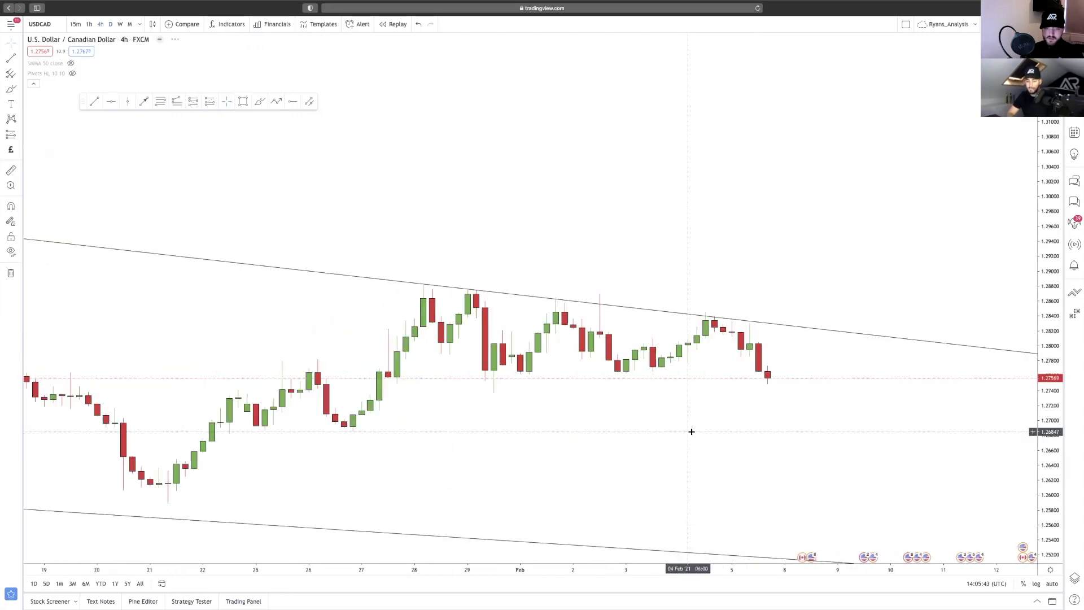
left_click_drag(783, 445, 683, 395)
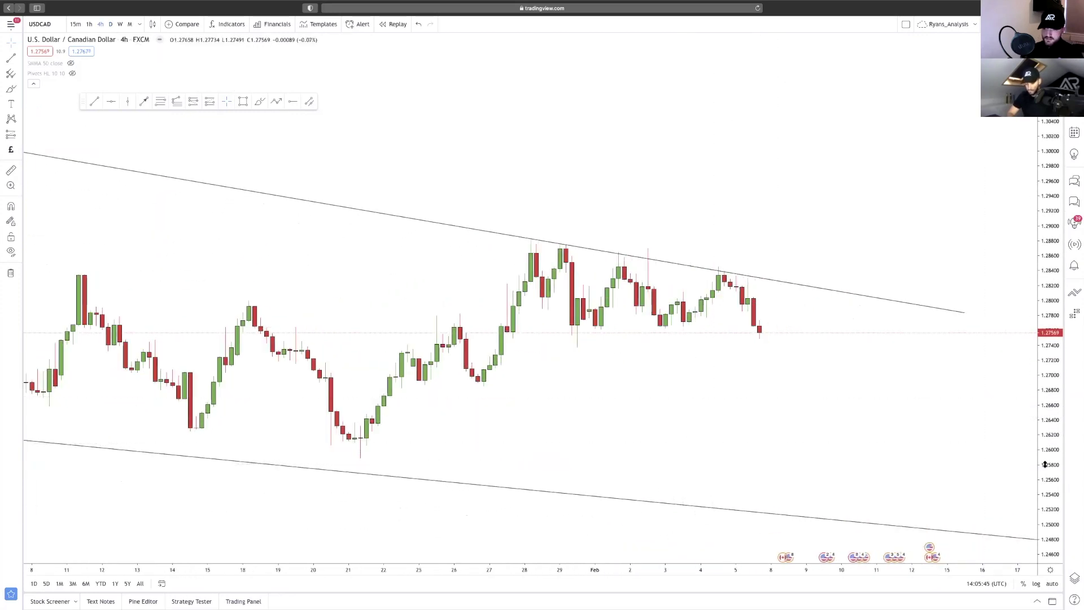
left_click_drag(1041, 462, 1036, 386)
left_click_drag(816, 392, 750, 391)
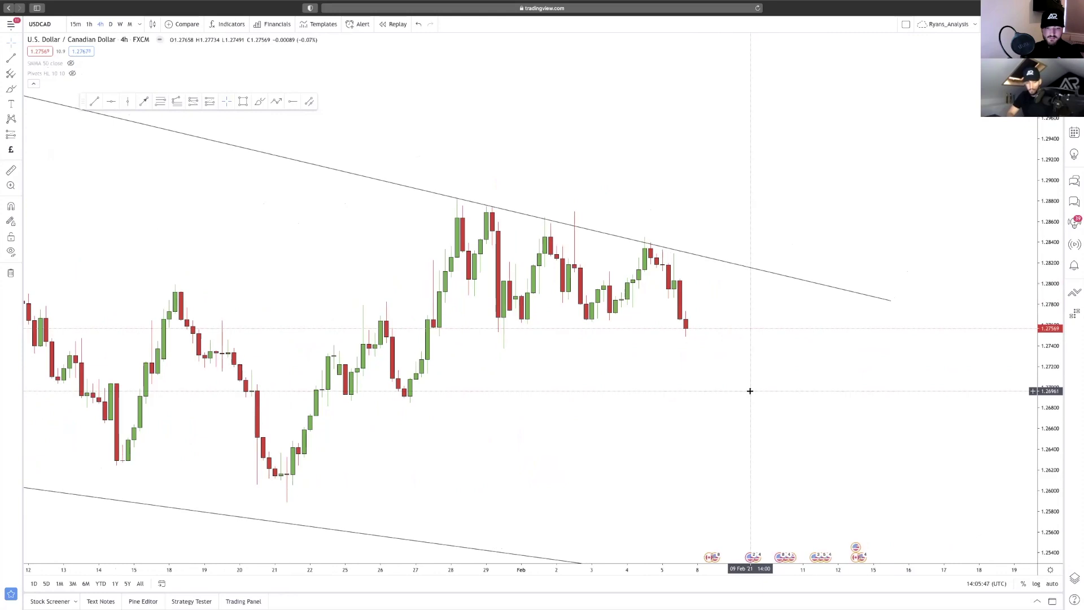
Draw a rising trendline from the 21 January low at about 1.2606 along the lows to about 1.285 on 5 February.
left_click(94, 101)
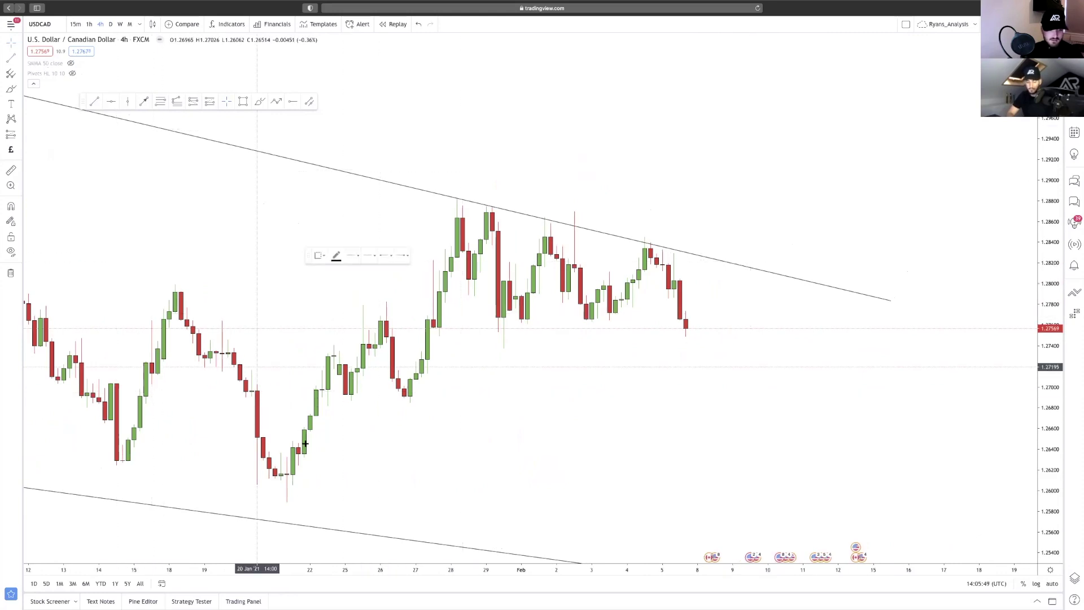
left_click(286, 484)
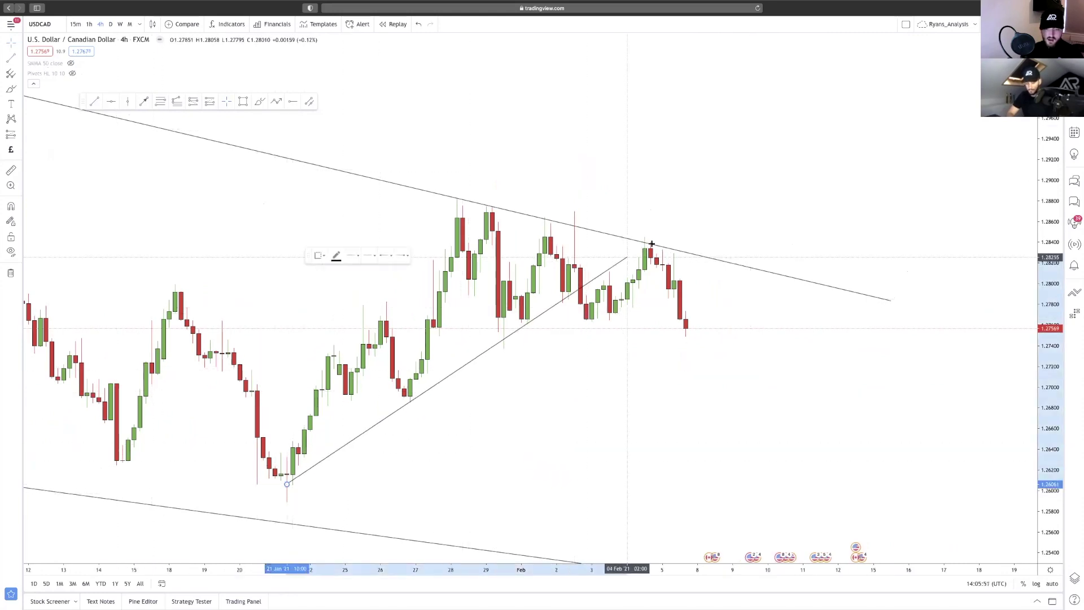
left_click(668, 233)
left_click(552, 425)
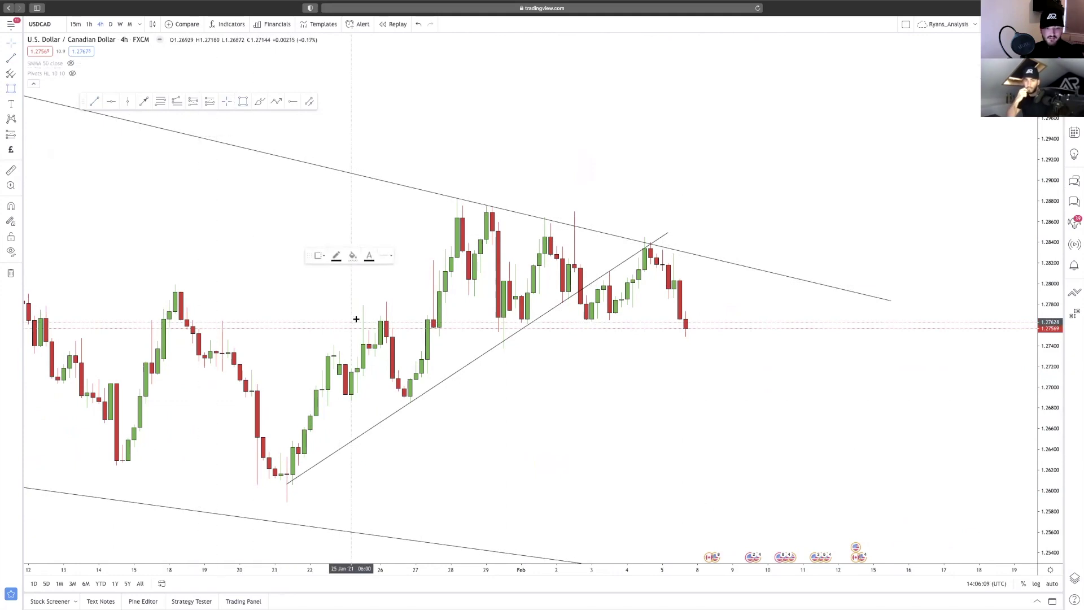
Mark a thin rectangular support zone at about 1.2765, spanning from 25 January to 10 February.
mouse_move(356, 319)
left_mouse_down()
mouse_move(782, 313)
mouse_move(757, 320)
left_mouse_up()
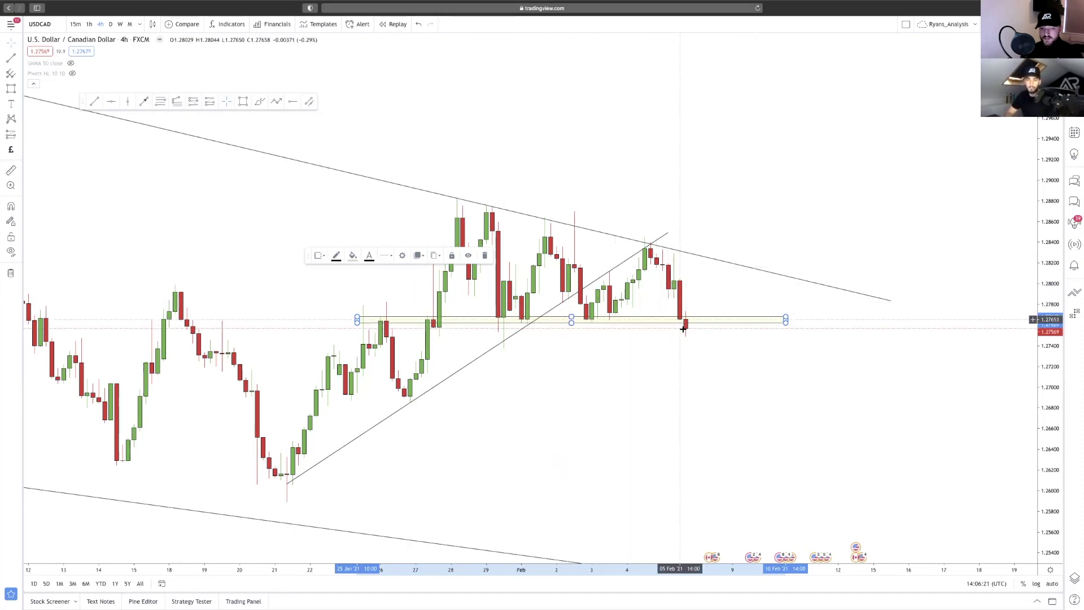
left_click_drag(704, 365, 698, 343)
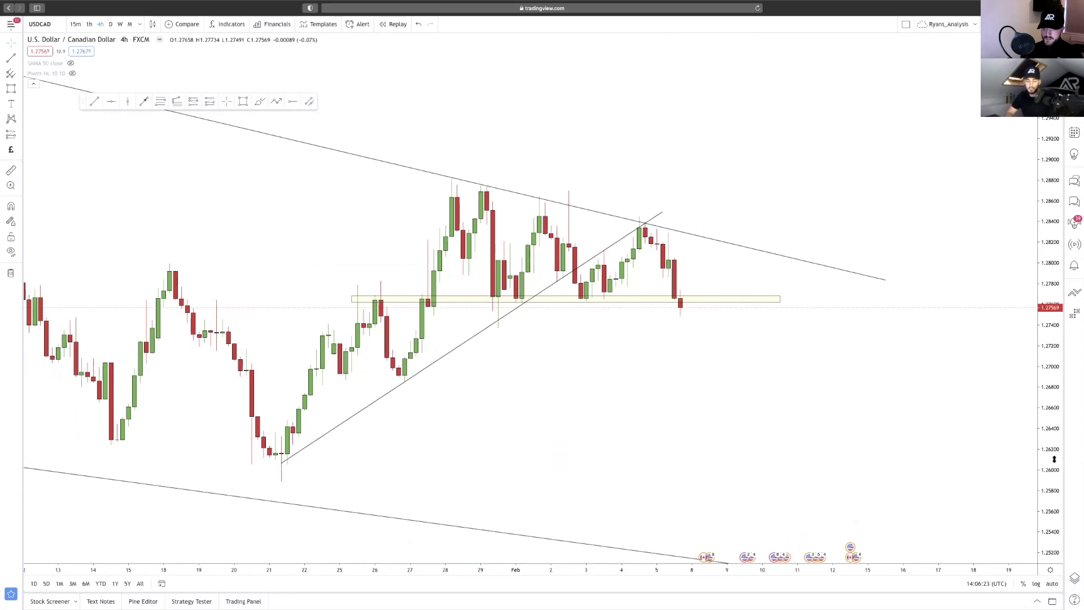
left_click_drag(1054, 458, 1050, 403)
scroll(733, 399, "up", 2)
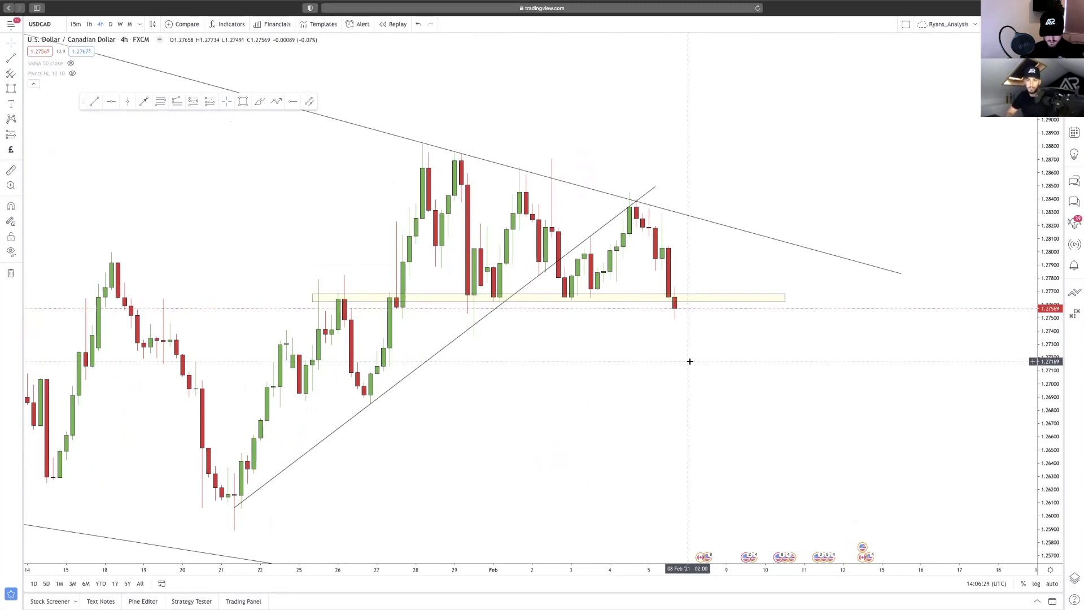
Switch the chart to the 1-hour timeframe and frame the latest candles at the support zone with empty space ahead.
type("1H")
key("Return")
scroll(700, 378, "up", 5)
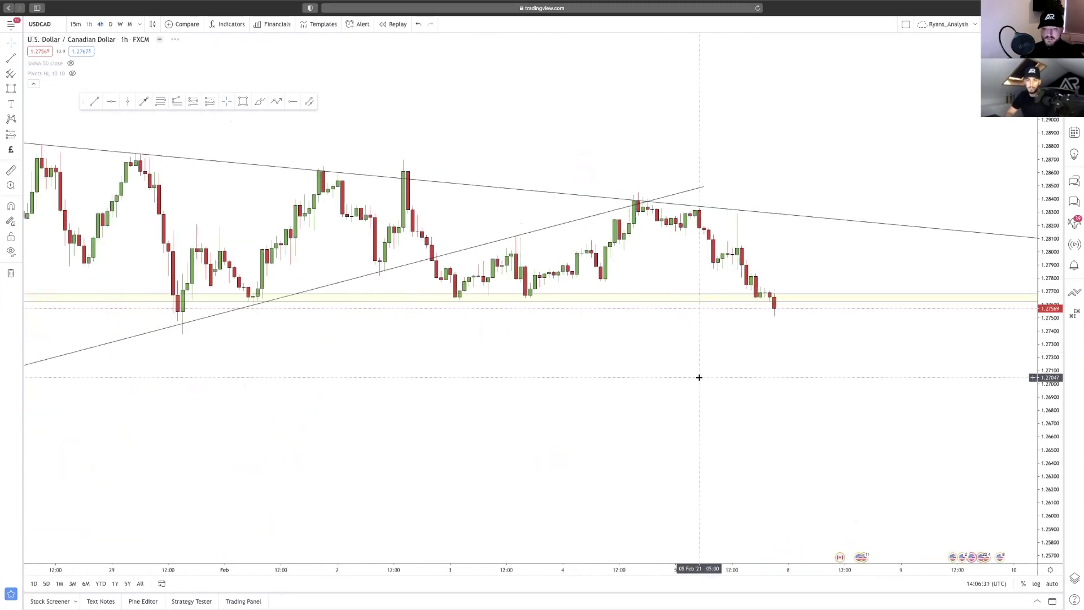
left_click_drag(1046, 455, 1021, 334)
left_click_drag(782, 393, 727, 433)
scroll(774, 416, "down", 2)
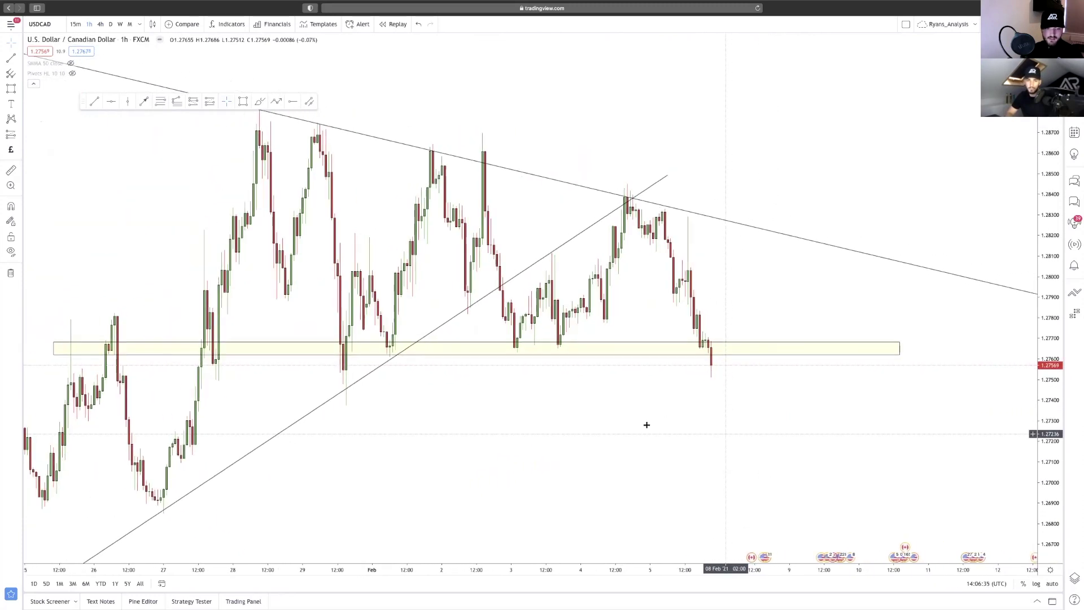
left_click_drag(559, 414, 458, 405)
Brush a projected price path from the last candle down to about 1.2731, then in rising waves back to the support zone.
left_click(258, 102)
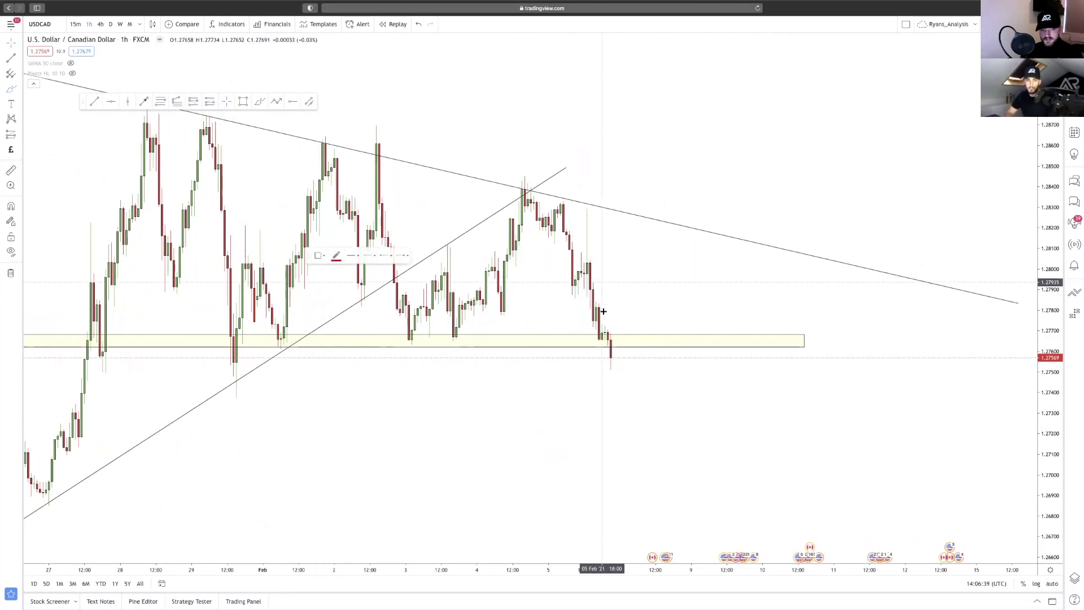
left_click_drag(611, 357, 625, 411)
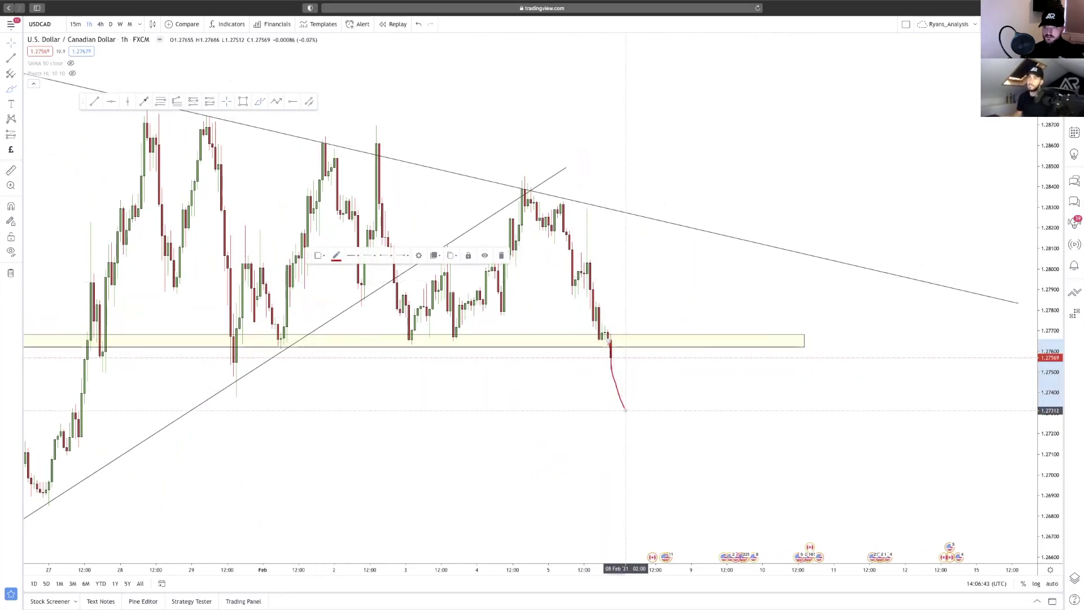
mouse_move(625, 411)
left_mouse_down()
mouse_move(654, 377)
mouse_move(680, 380)
mouse_move(693, 360)
mouse_move(721, 359)
mouse_move(715, 342)
left_mouse_up()
Circle with the brush the two groups of lows that touch the support zone at the start of February.
scroll(249, 345, "down", 1)
mouse_move(342, 330)
left_mouse_down()
mouse_move(319, 340)
mouse_move(341, 328)
left_mouse_up()
mouse_move(467, 330)
left_mouse_down()
mouse_move(436, 337)
mouse_move(489, 338)
mouse_move(469, 331)
left_mouse_up()
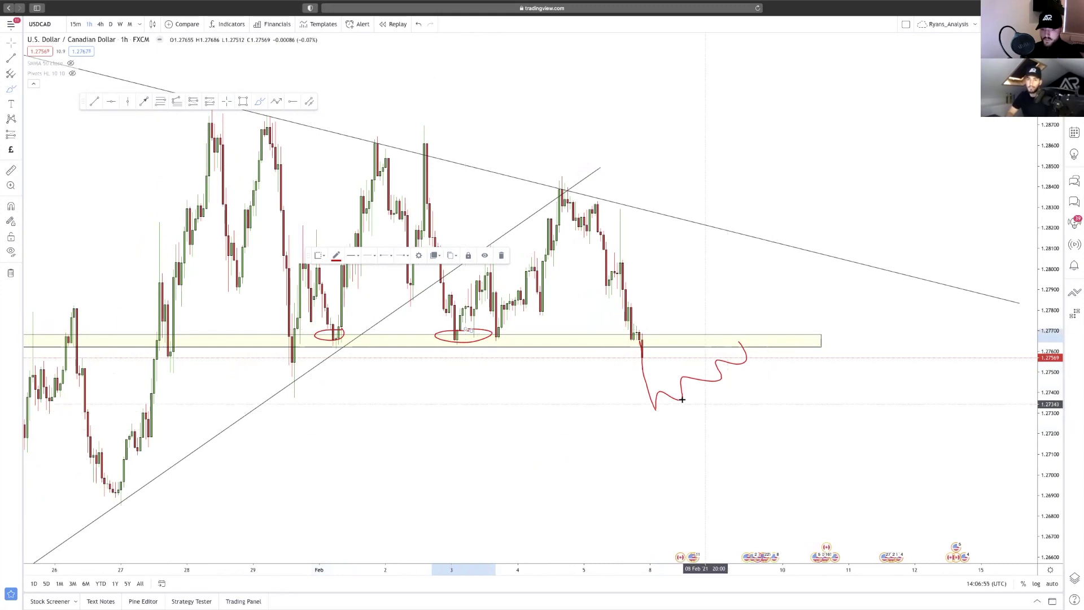
Brush two parallel rising lines above and below the projected waves to outline a bear flag.
left_click_drag(658, 388, 724, 348)
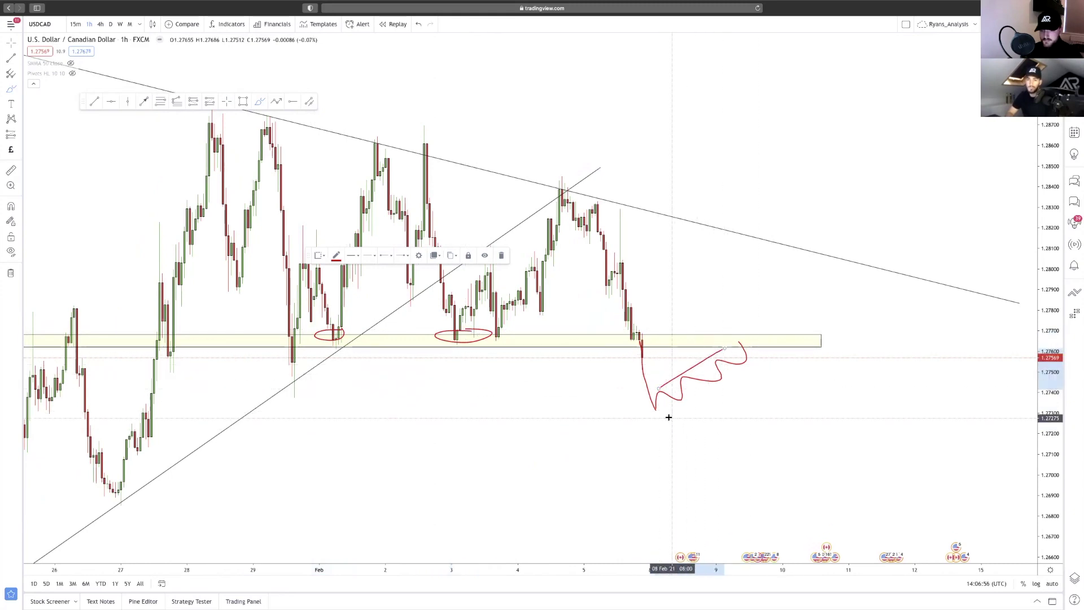
left_click_drag(667, 413, 748, 362)
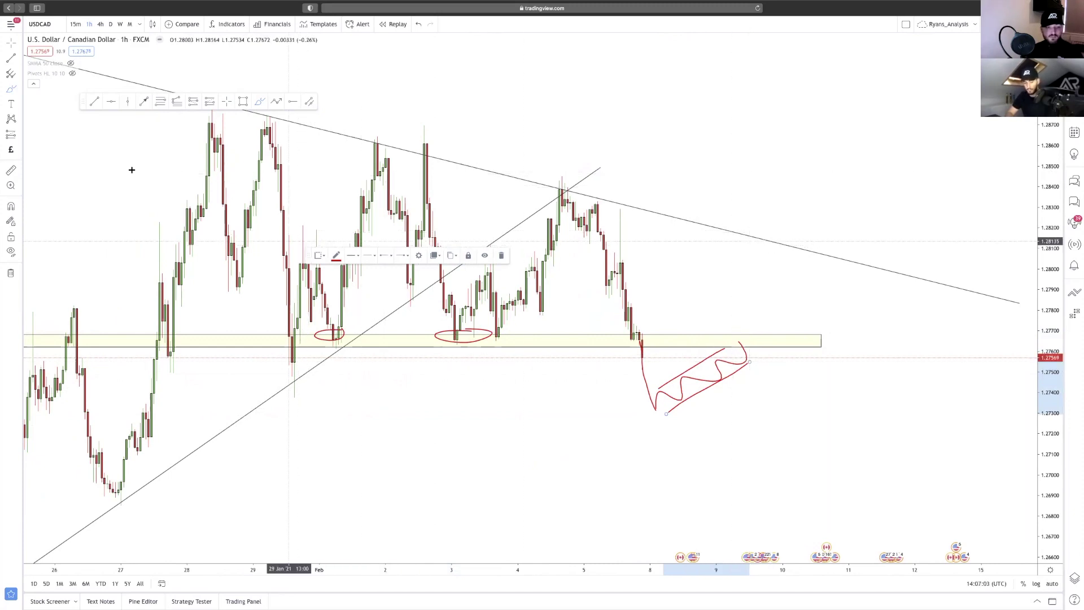
left_click(538, 380)
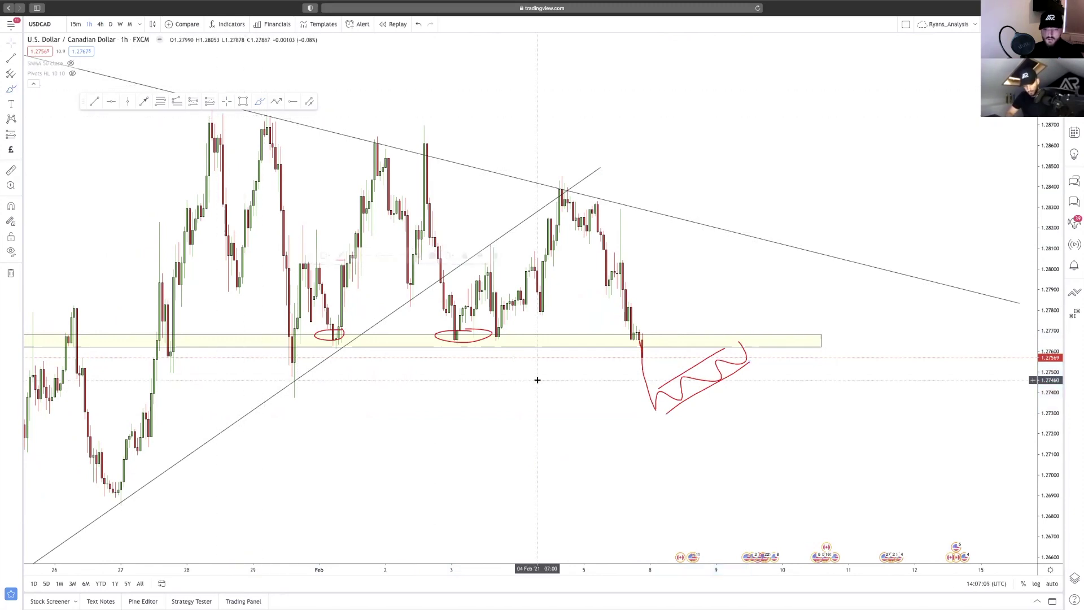
Mark a second rectangular support zone at about 1.2690, extending from the 22 January candles to about 11 February.
scroll(545, 448, "down", 3)
left_click_drag(571, 453, 503, 399)
left_click_drag(687, 412, 671, 373)
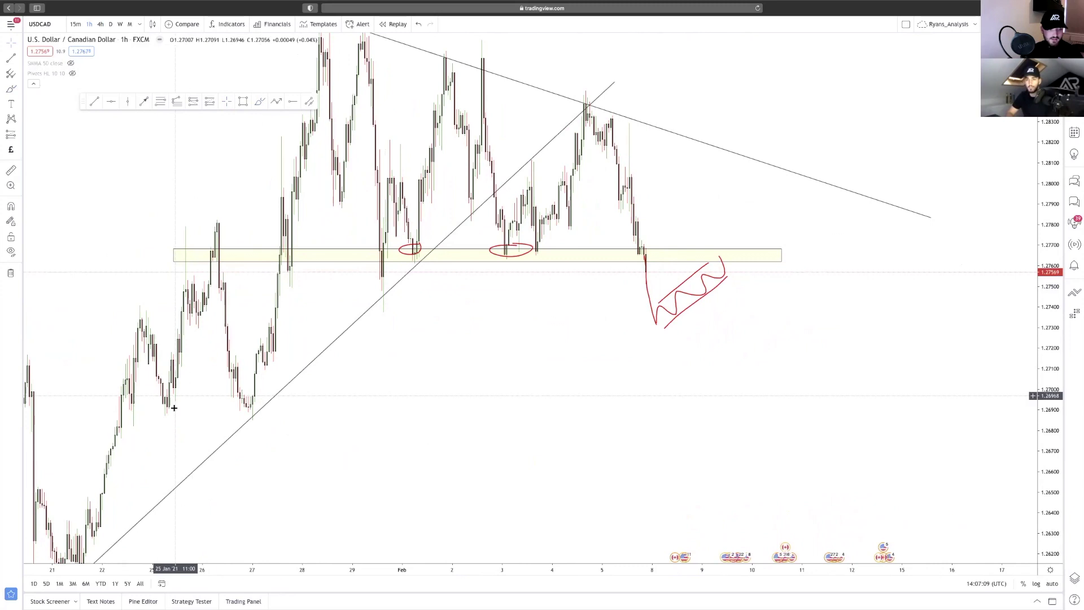
left_click(243, 101)
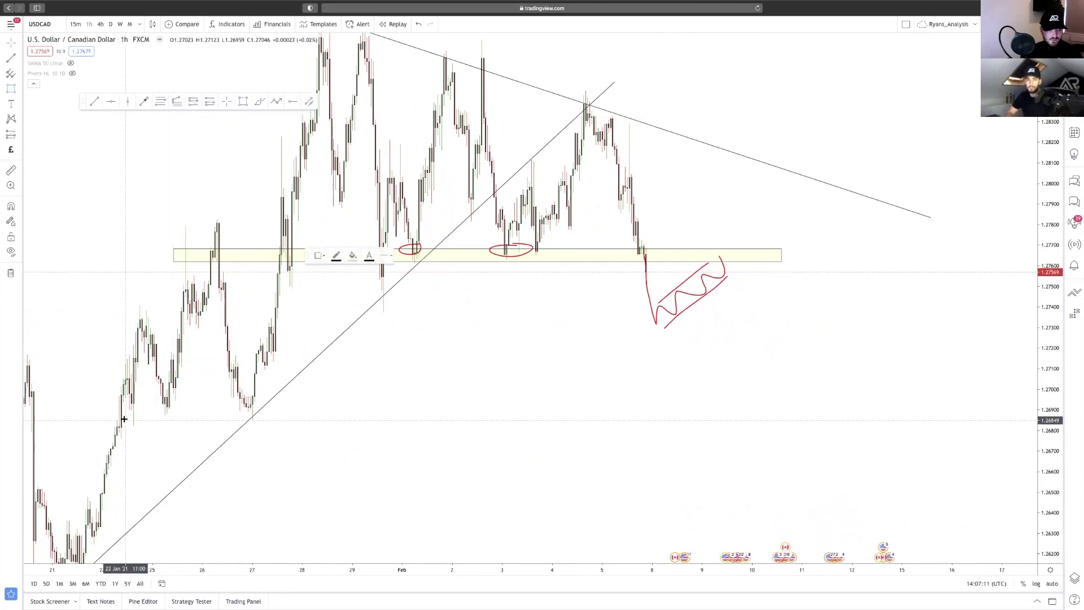
left_click_drag(124, 416, 825, 406)
Brush the projected drop from the flag's top through the second zone, with a retest of that zone and a fall to about 1.2608.
left_click_drag(823, 339, 839, 293)
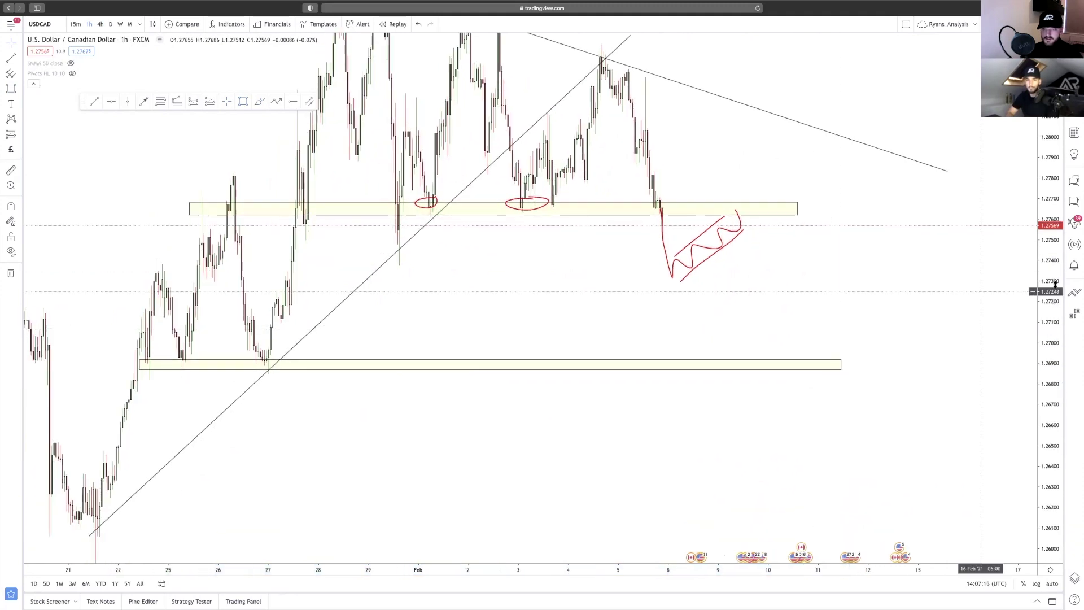
left_click_drag(1057, 266, 1058, 300)
left_click(260, 102)
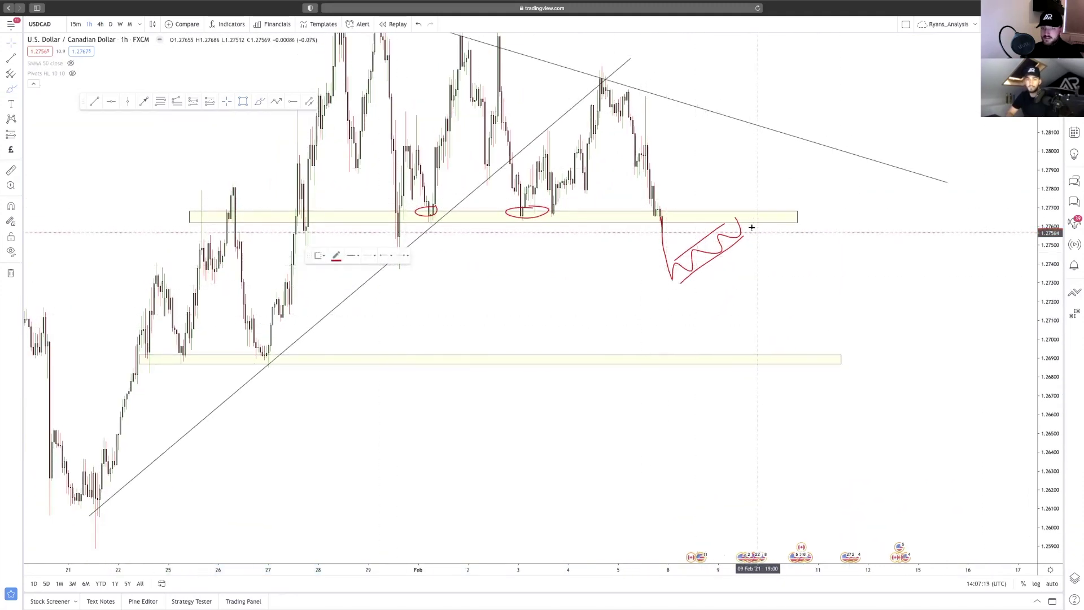
left_click_drag(744, 223, 794, 375)
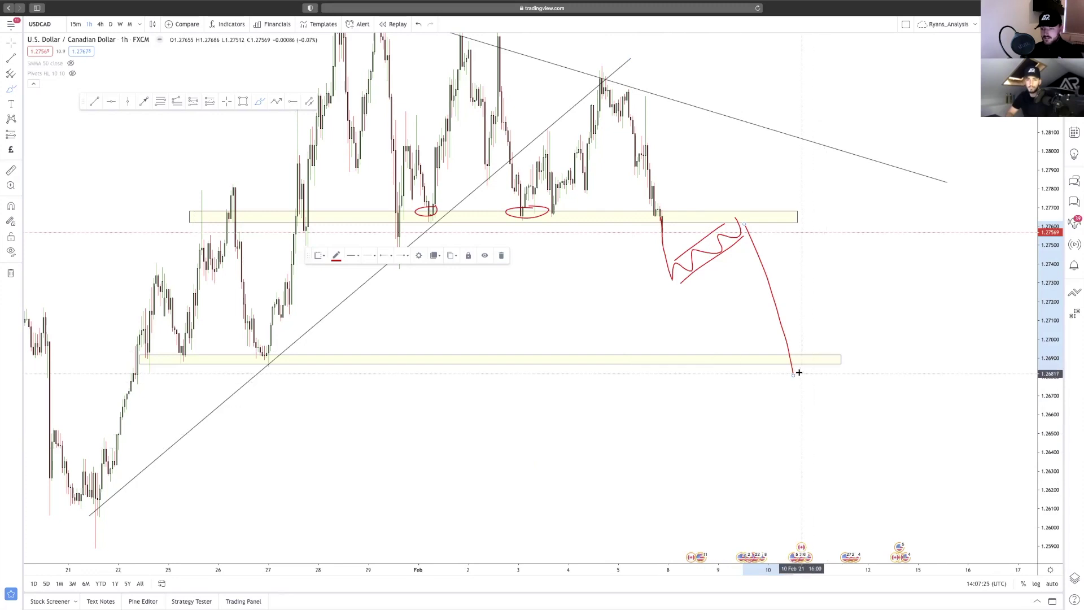
mouse_move(793, 368)
left_mouse_down()
mouse_move(812, 404)
mouse_move(850, 359)
mouse_move(908, 514)
left_mouse_up()
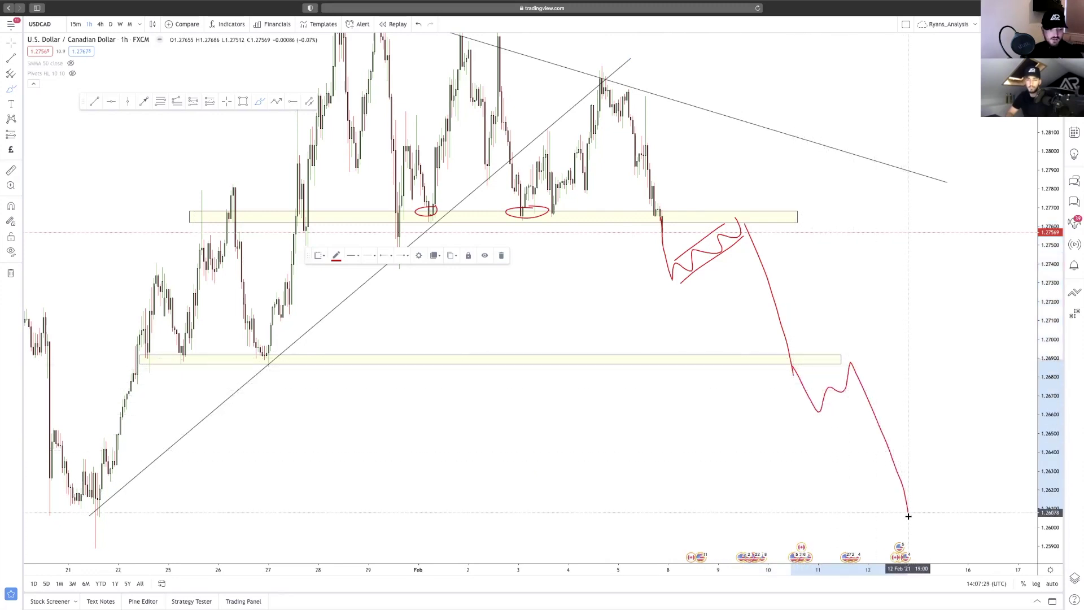
Circle the 21 January lows near 1.2610 with the brush and return the chart to the 4-hour timeframe.
mouse_move(86, 524)
left_mouse_down()
mouse_move(49, 510)
mouse_move(106, 511)
mouse_move(85, 524)
left_mouse_up()
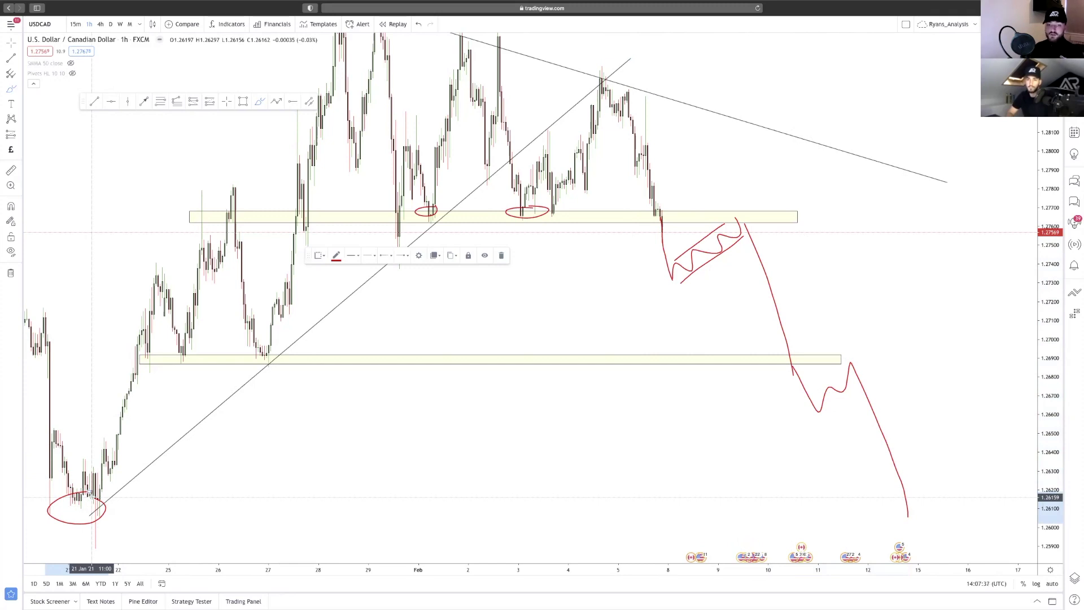
left_click(100, 23)
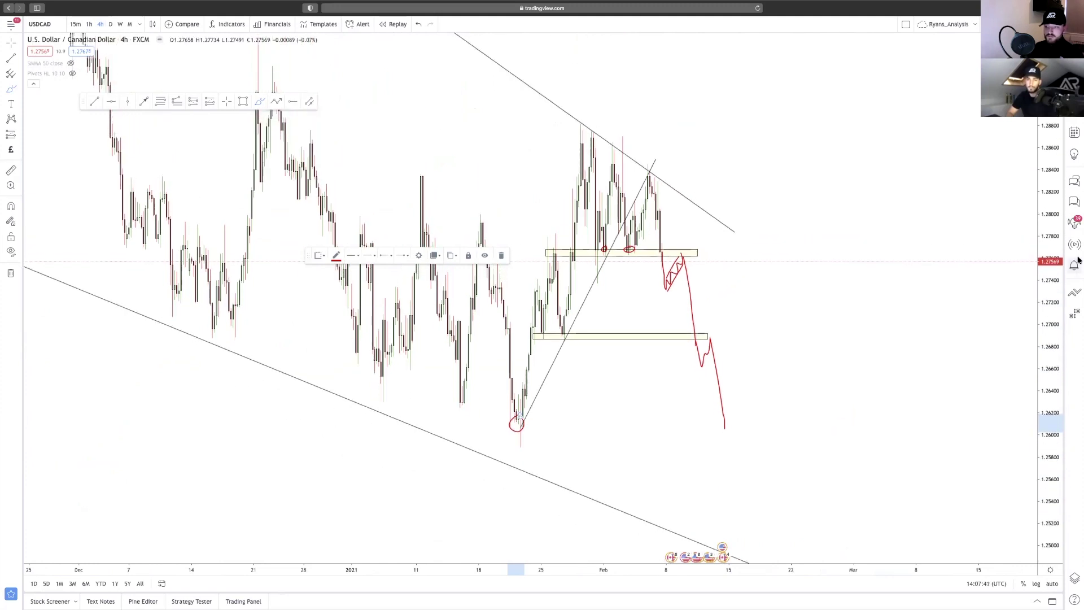
Brush an alternative bullish path from the upper support zone near 1.2760, rising through the descending trendline on the USDCAD 4-hour chart.
left_click_drag(1043, 237, 1037, 365)
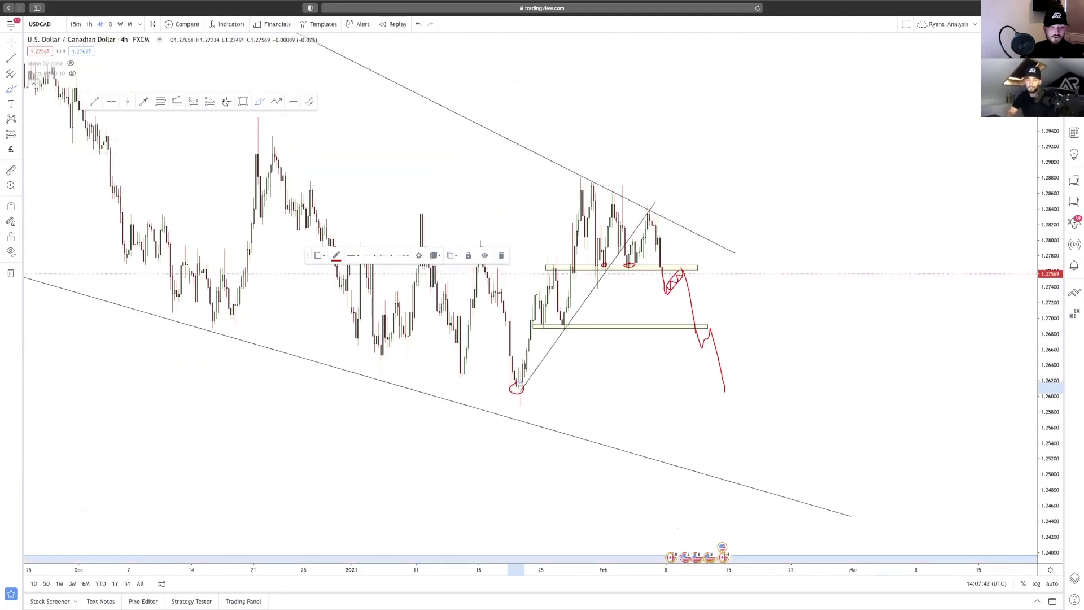
left_click_drag(689, 152, 687, 198)
scroll(686, 212, "up", 1)
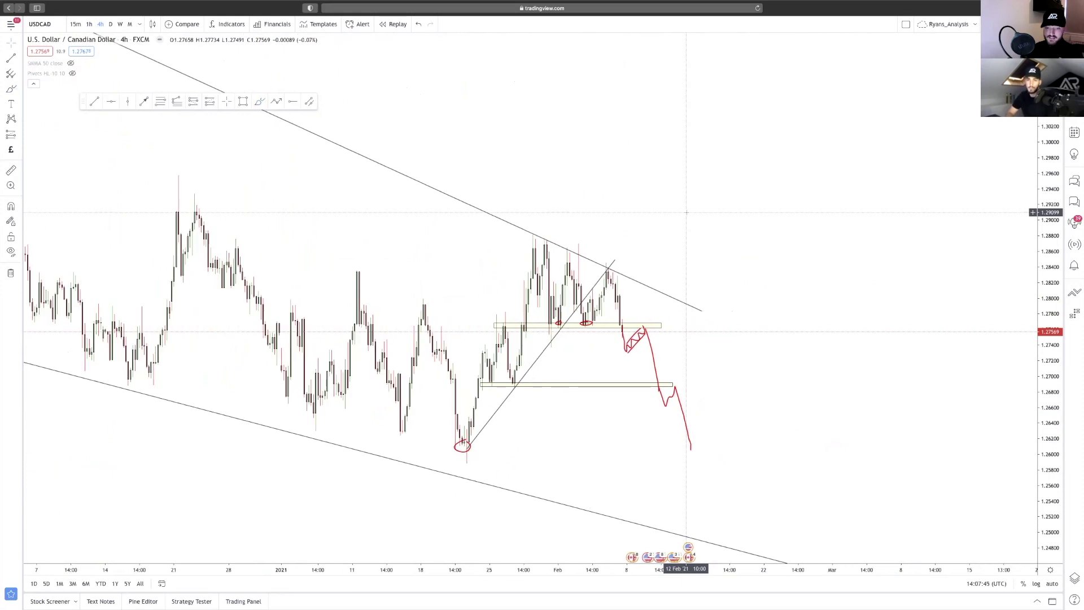
left_click(262, 102)
mouse_move(621, 324)
left_mouse_down()
mouse_move(663, 186)
mouse_move(697, 239)
mouse_move(784, 51)
left_mouse_up()
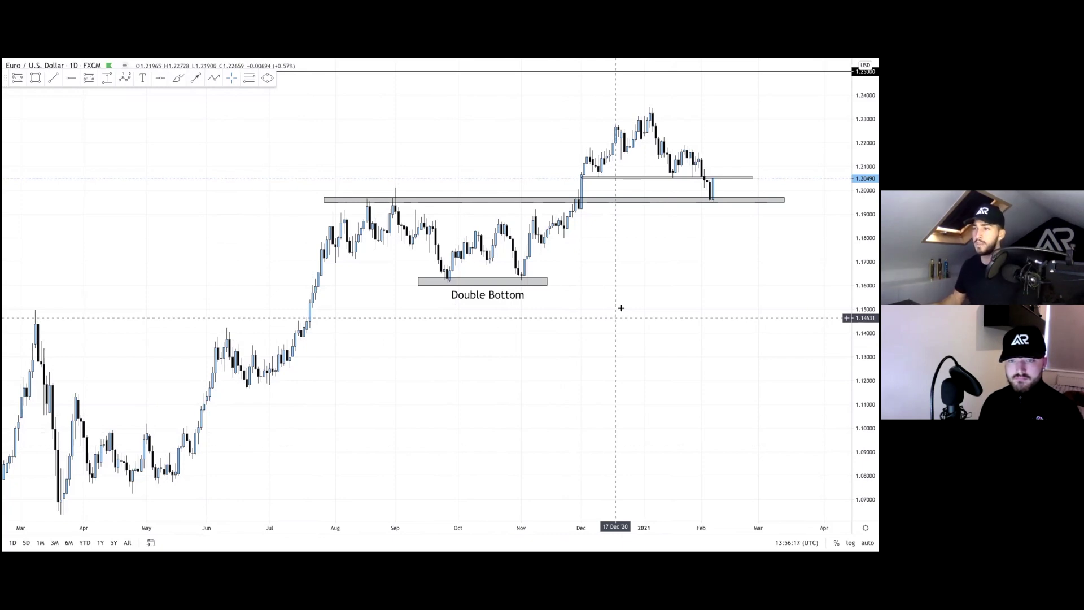
Examine the EURUSD daily chart's double bottom and the two zones between it and the January high.
left_click(458, 283)
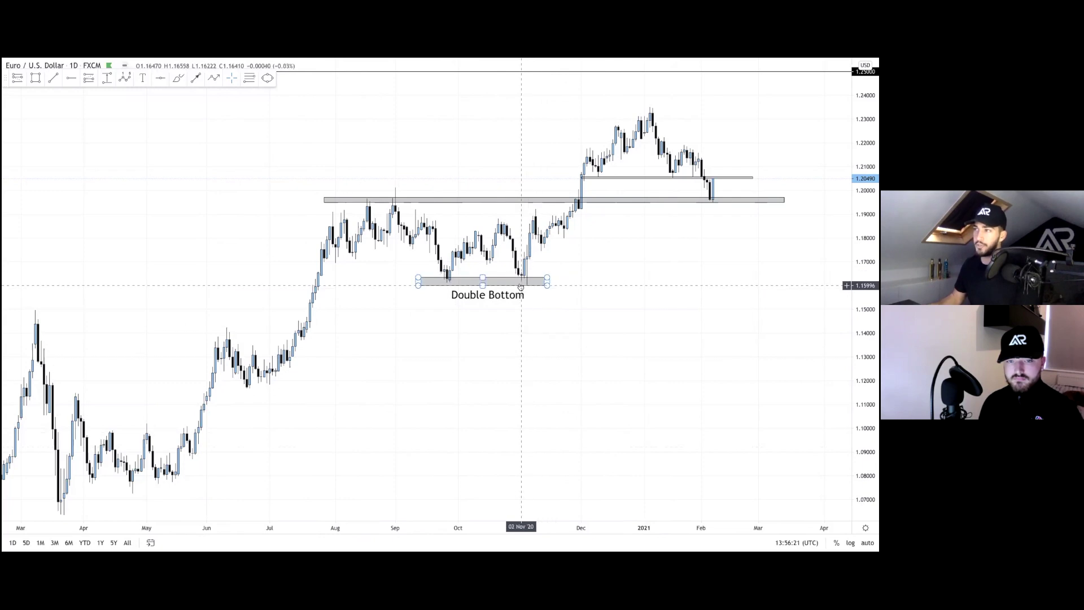
scroll(617, 288, "up", 5)
left_click_drag(593, 300, 634, 370)
scroll(634, 371, "down", 1)
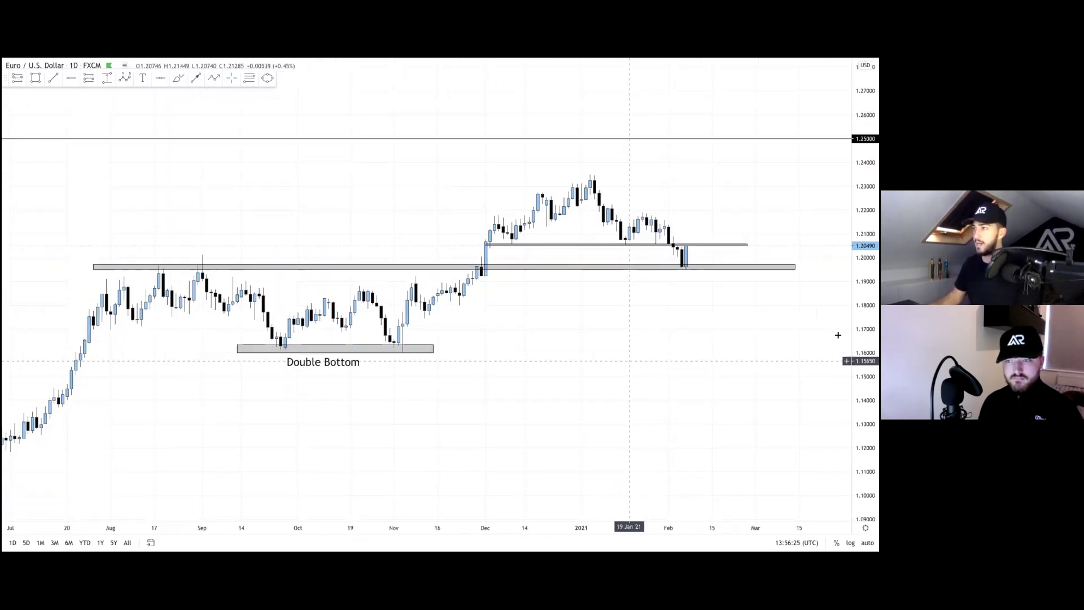
left_click_drag(855, 351, 850, 209)
left_click_drag(691, 341, 690, 381)
scroll(672, 370, "down", 2)
scroll(620, 358, "up", 1)
left_click_drag(620, 358, 605, 332)
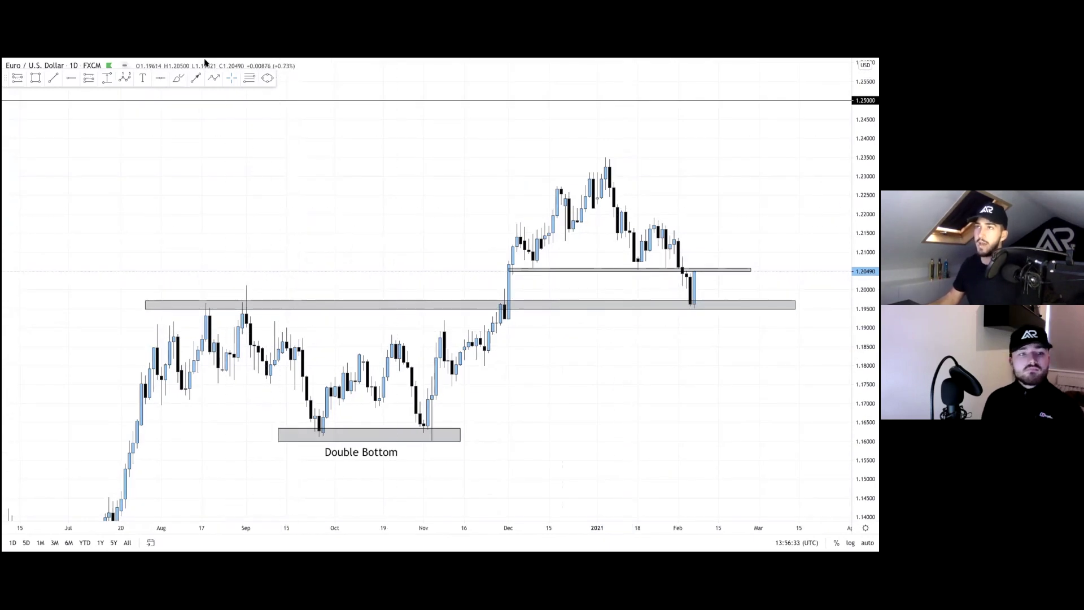
Brush circles around the mid-August high, the 1 September high and the late November candles at the wide zone near 1.1960.
left_click(178, 79)
mouse_move(209, 295)
left_mouse_down()
mouse_move(194, 305)
mouse_move(210, 293)
mouse_move(250, 299)
left_mouse_up()
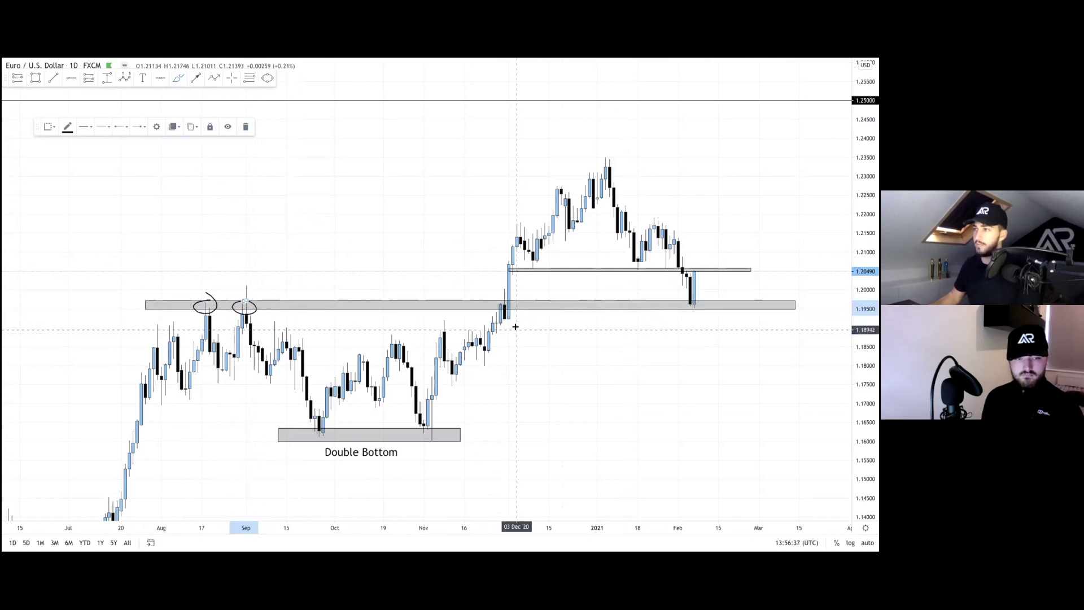
mouse_move(496, 301)
left_mouse_down()
mouse_move(493, 311)
mouse_move(509, 298)
left_mouse_up()
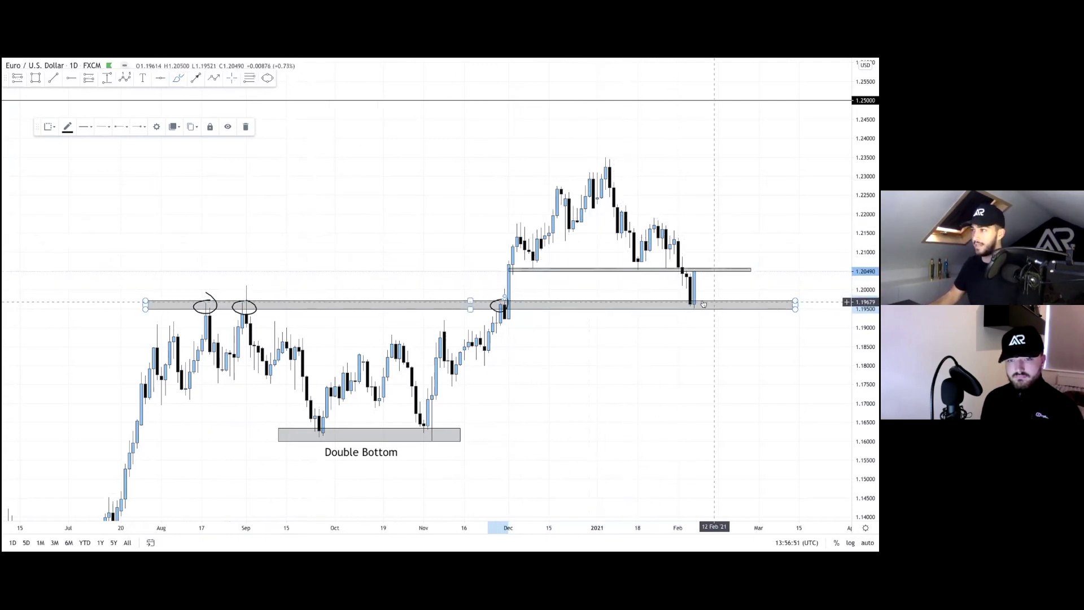
Draw a Fibonacci retracement from the early November low at 1.16020 to the January high at 1.23506.
scroll(599, 370, "up", 2)
scroll(604, 367, "down", 3)
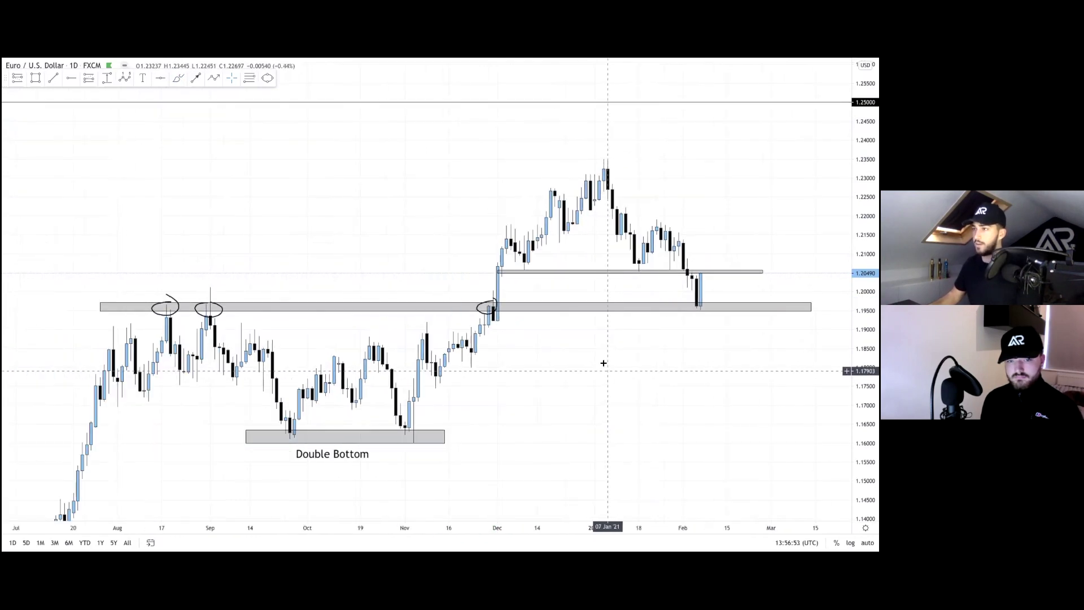
left_click_drag(521, 357, 525, 348)
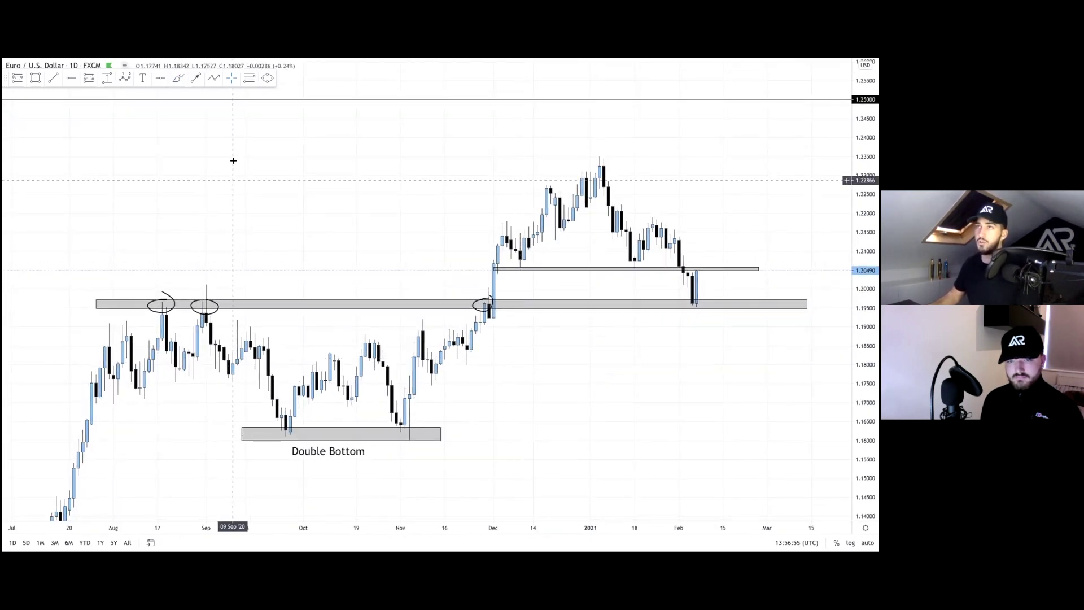
left_click(249, 79)
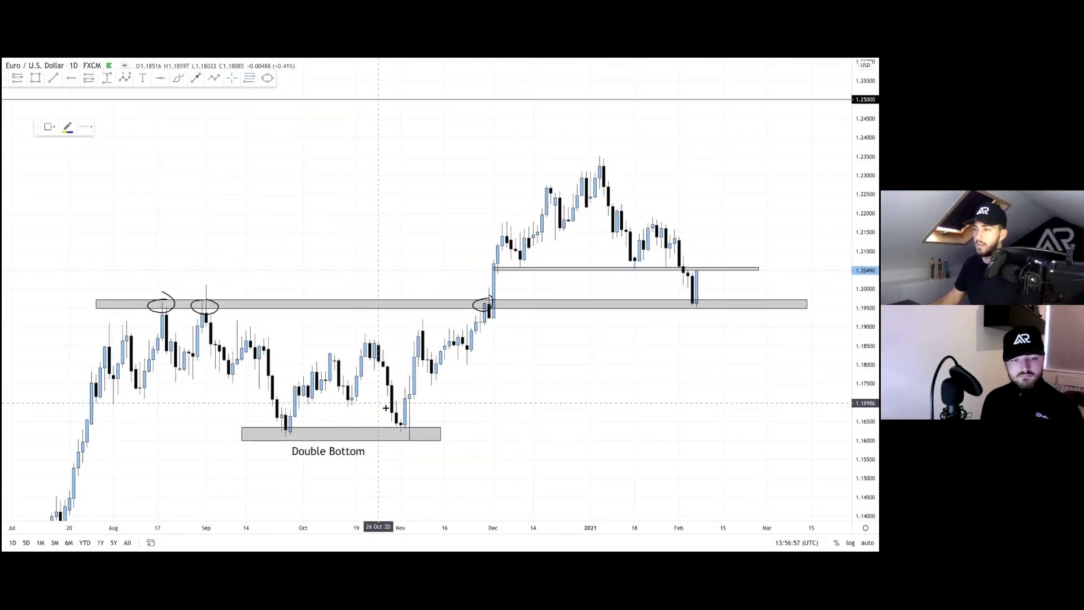
left_click(399, 439)
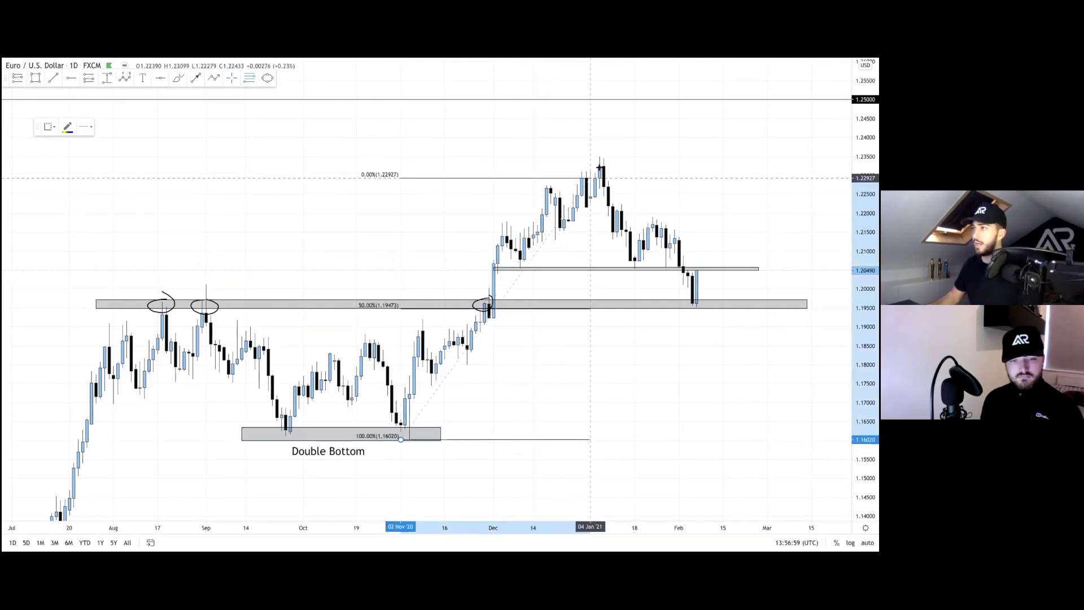
left_click(714, 155)
left_click(735, 330)
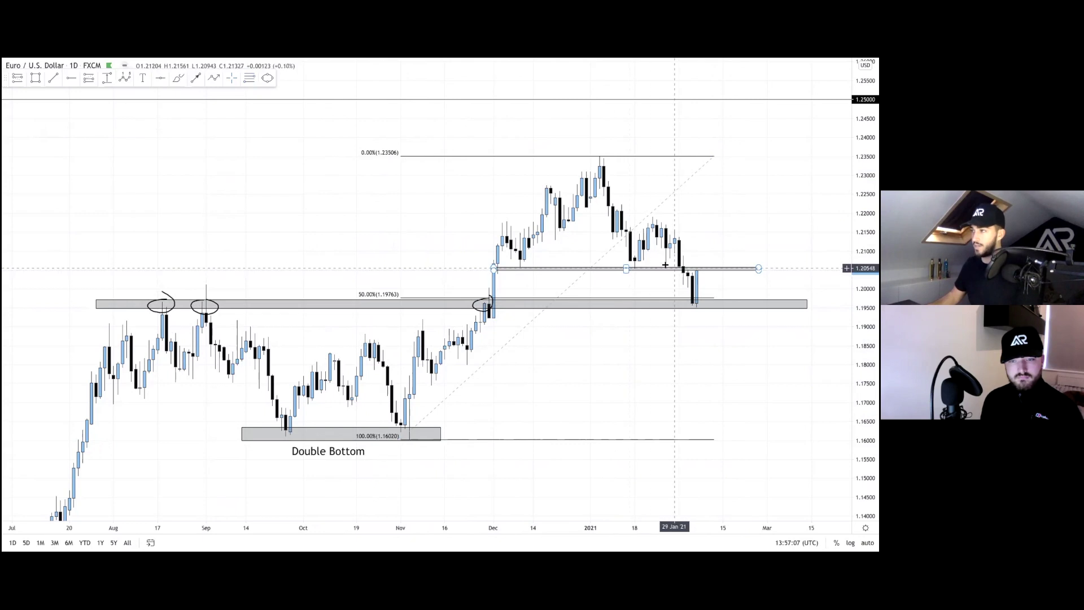
Switch the EURUSD chart to the 1-week interval and examine the latest candles against the two zones and the 50% level.
left_click_drag(696, 302, 689, 328)
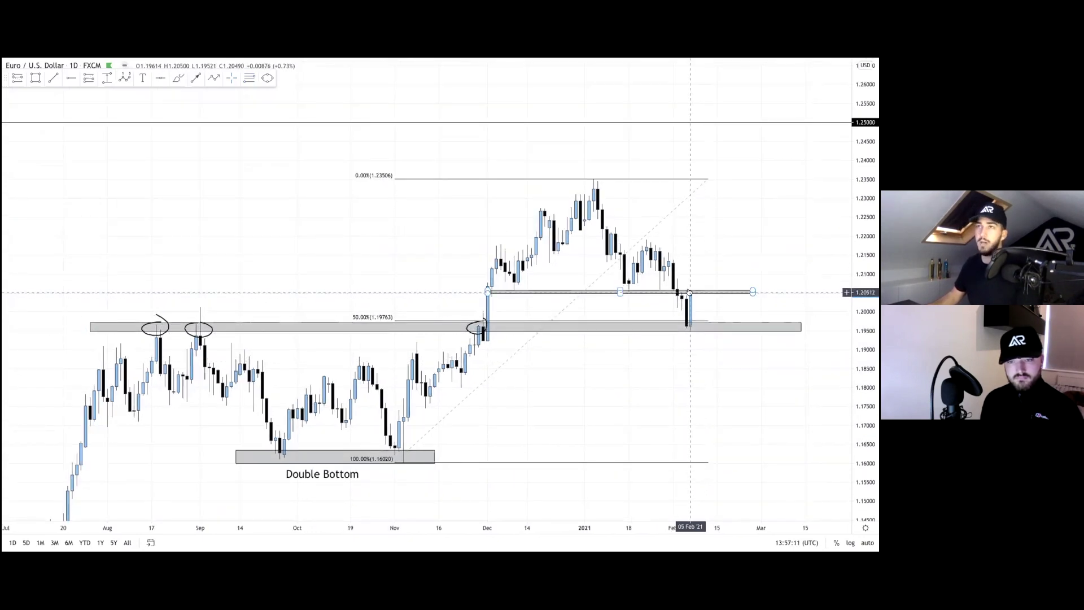
left_click_drag(857, 382, 858, 257)
left_click_drag(752, 416, 638, 358)
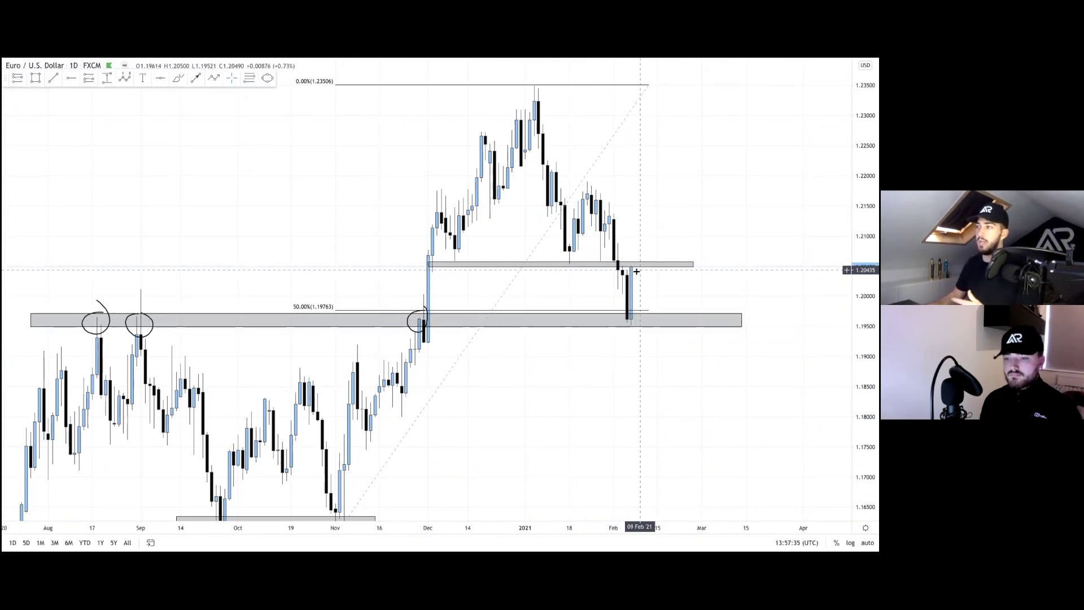
type("1")
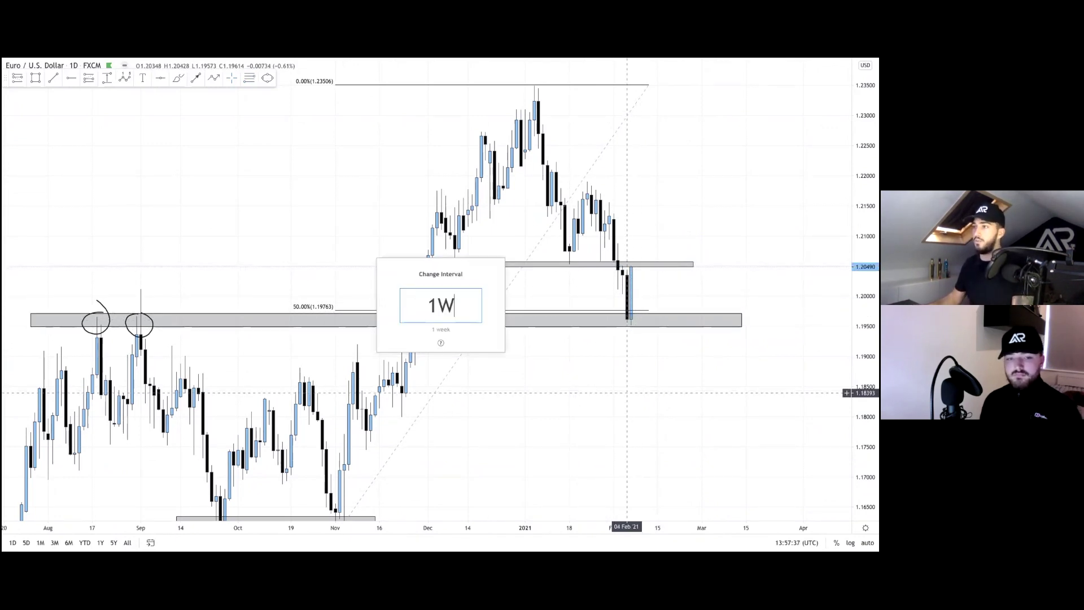
type("W")
key("Return")
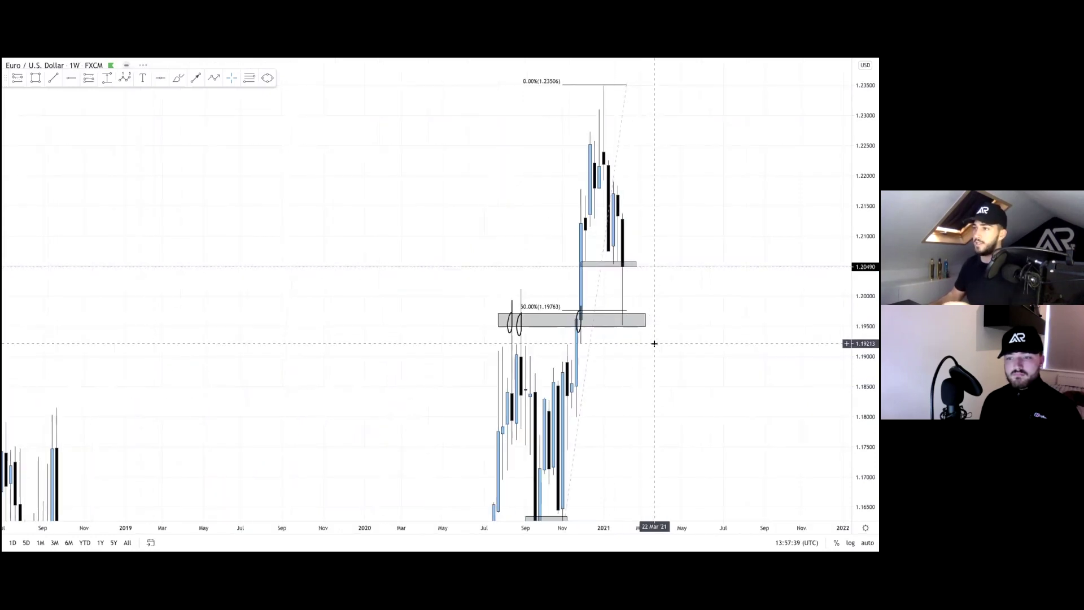
scroll(565, 358, "up", 3)
left_click(534, 330)
left_click(549, 291)
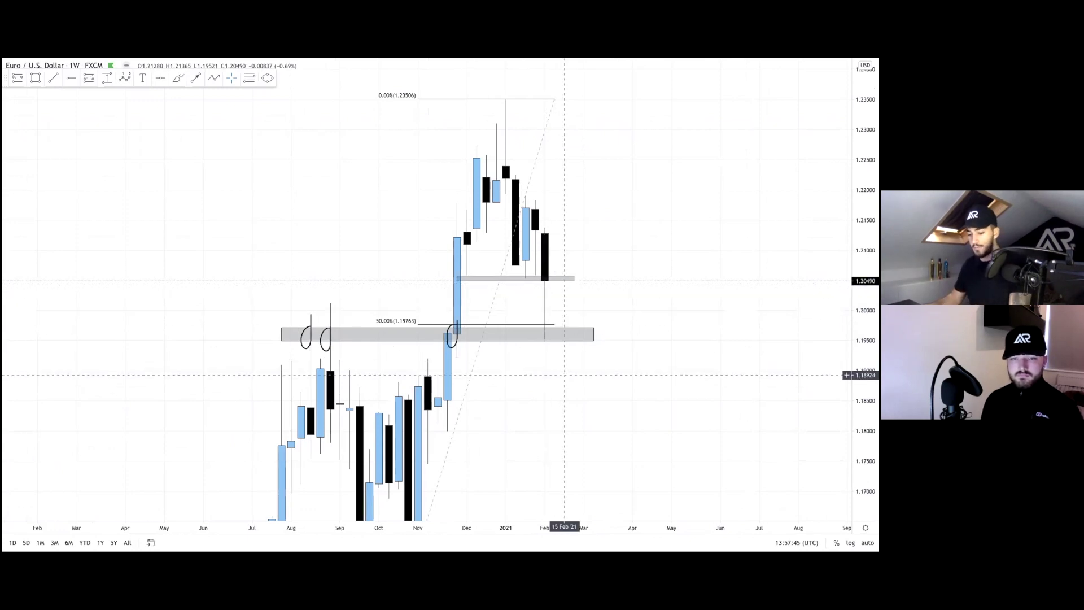
Return the chart to the 1-day interval and brush circles around the 9 December and 18 January lows at the narrow zone near 1.2050.
type("1D")
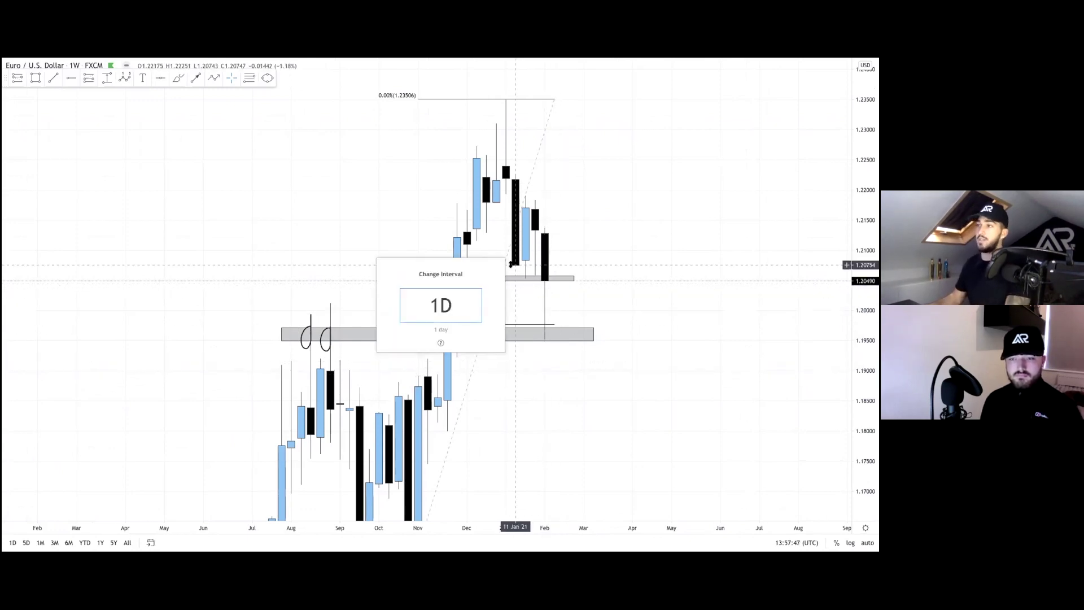
key("Return")
scroll(572, 389, "up", 4)
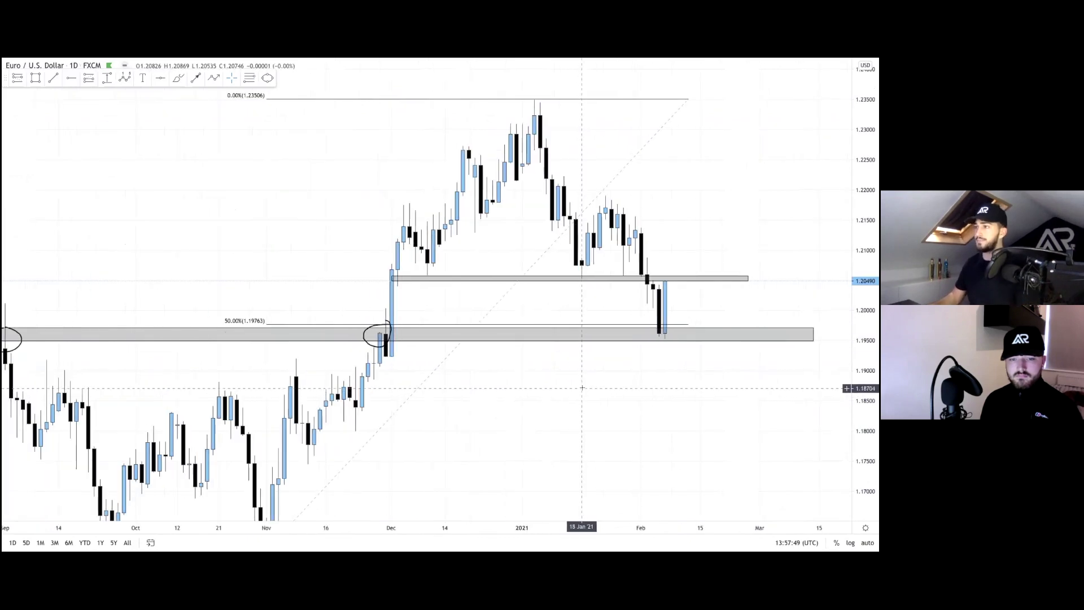
left_click_drag(559, 371, 587, 394)
left_click_drag(859, 370, 845, 263)
left_click_drag(770, 249, 791, 301)
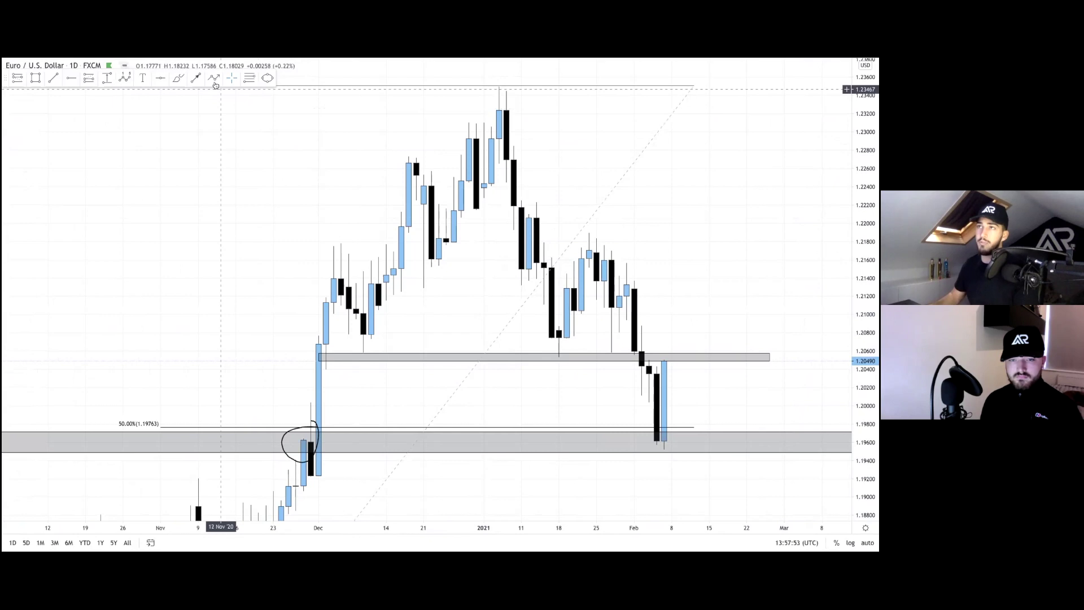
left_click(179, 79)
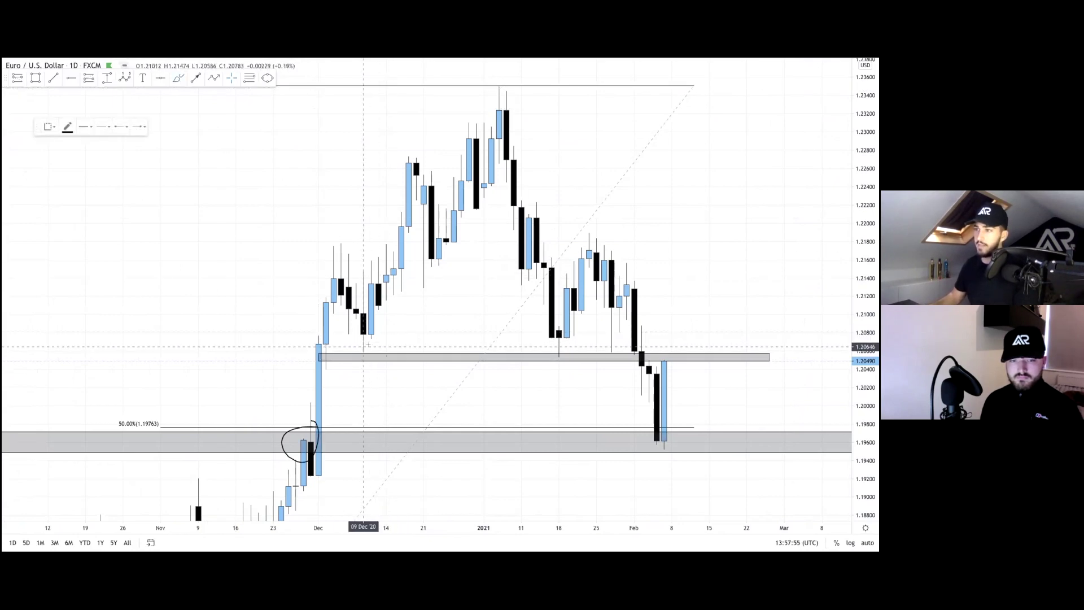
left_click_drag(363, 343, 371, 366)
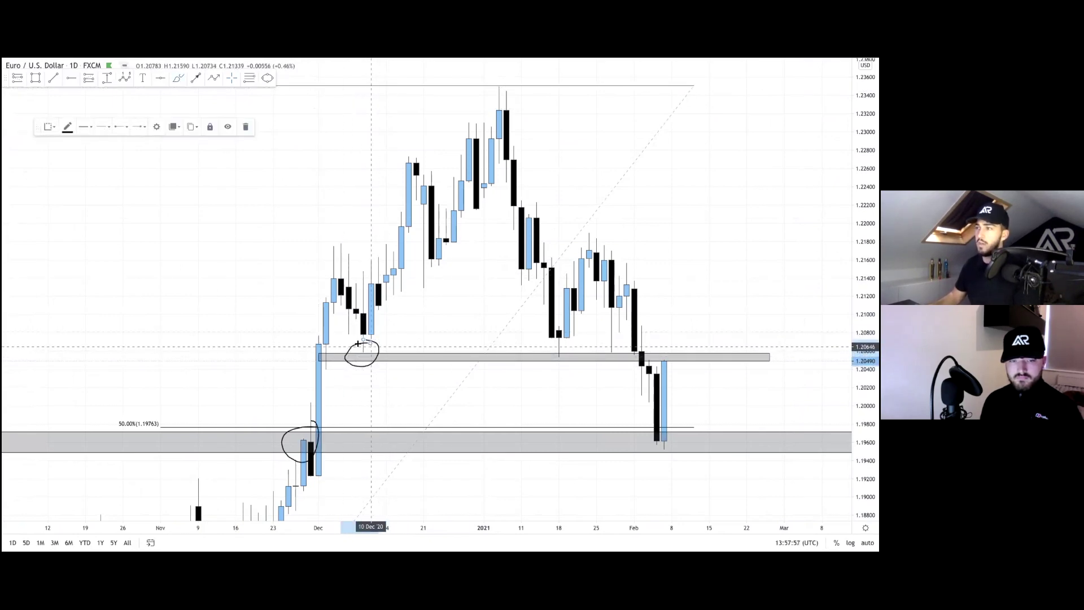
left_click_drag(558, 347, 553, 344)
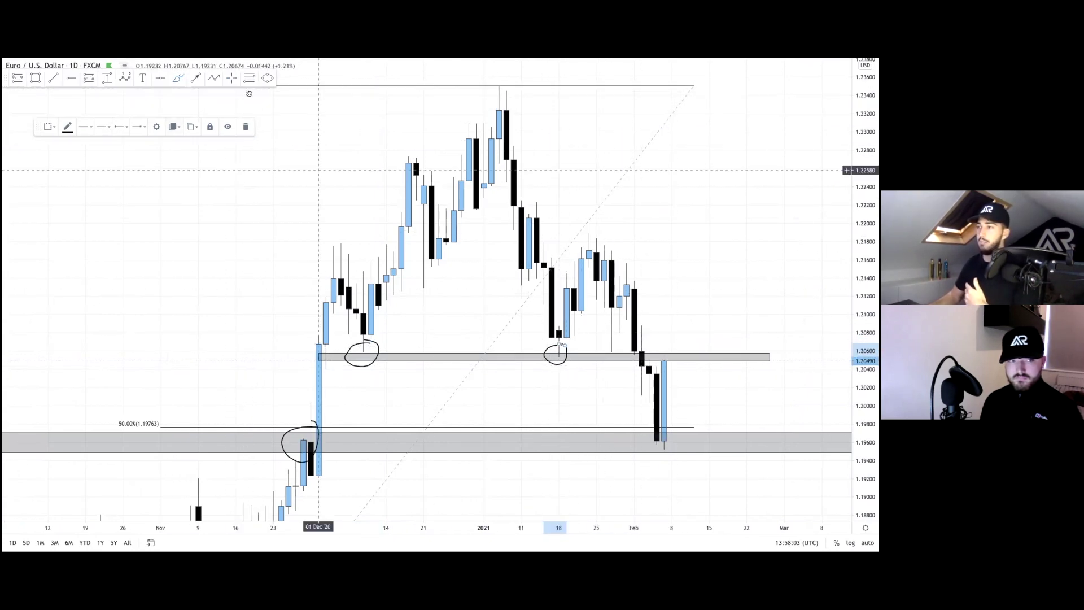
left_click_drag(659, 417, 632, 372)
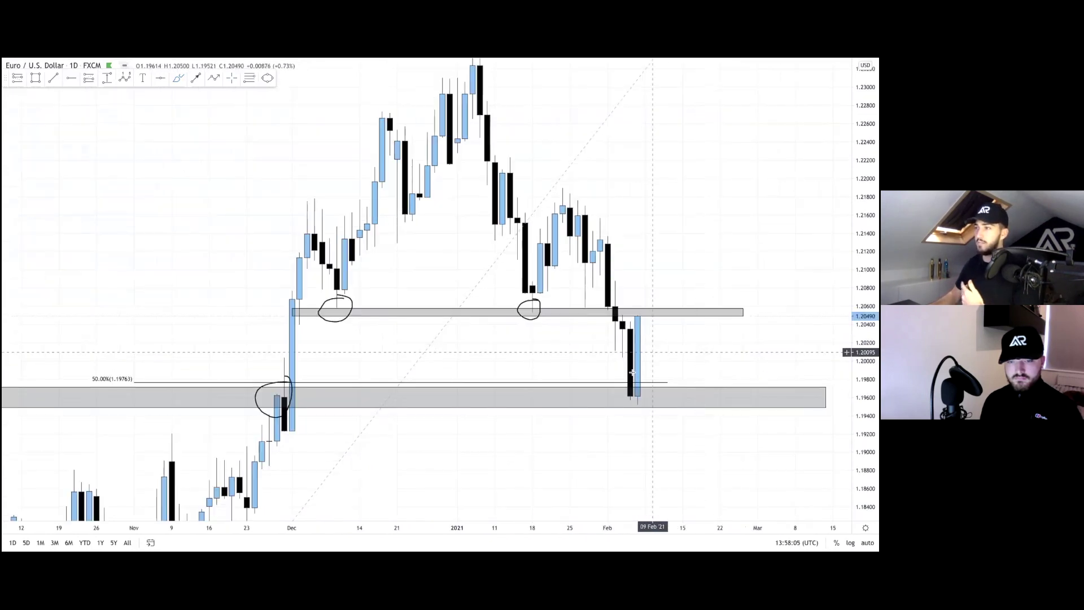
scroll(633, 373, "down", 5)
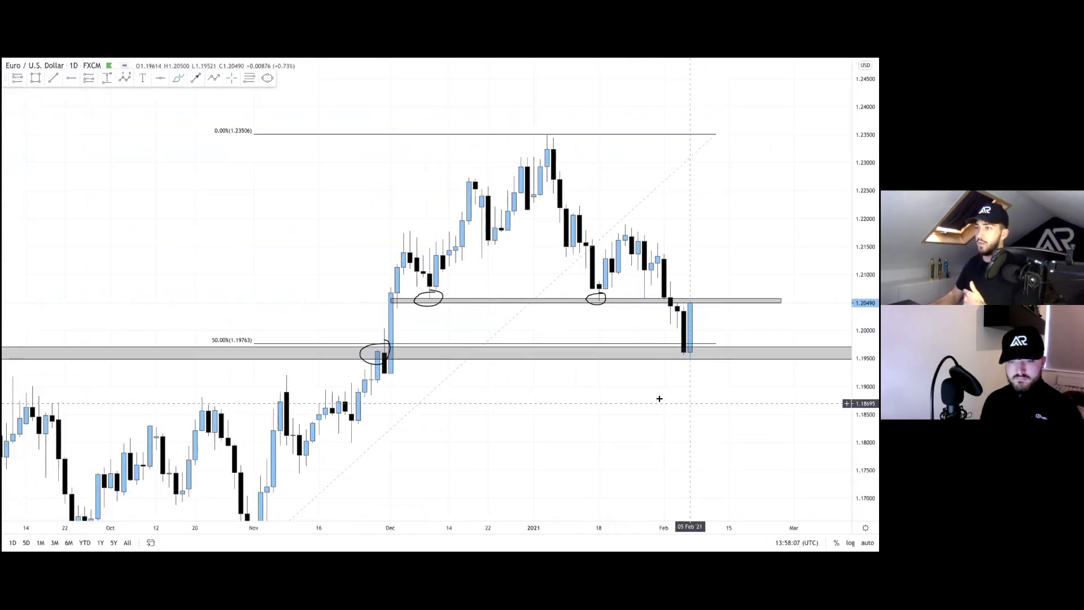
scroll(697, 400, "down", 3)
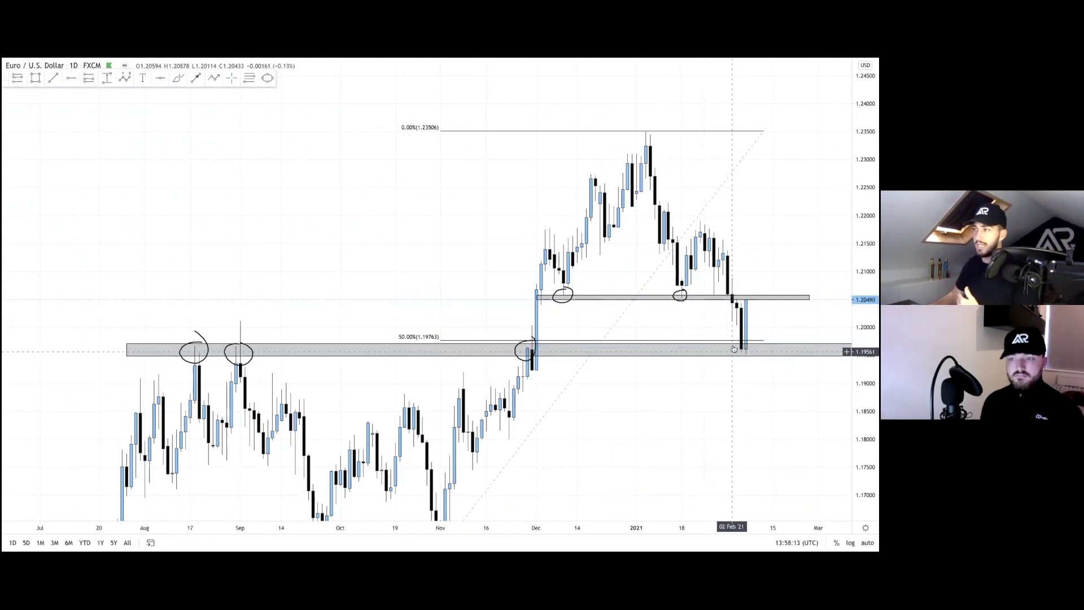
left_click(688, 296)
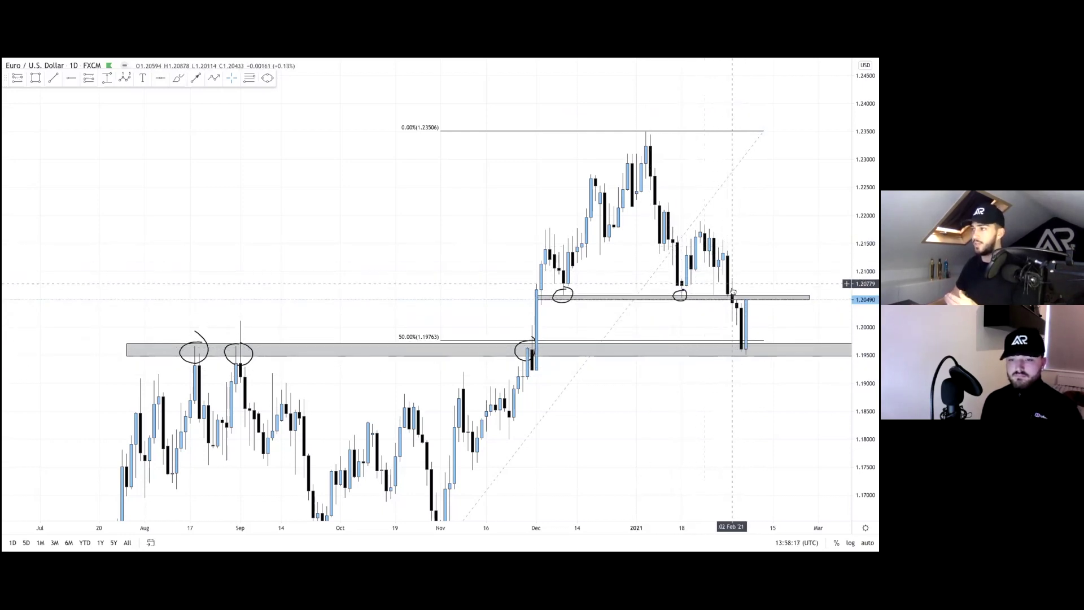
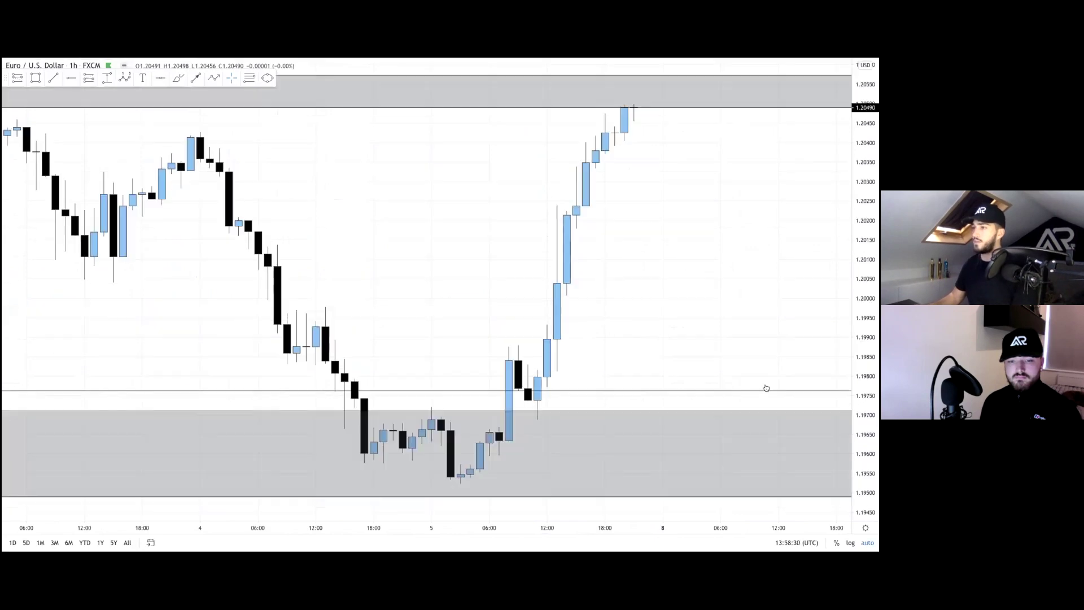
Draw a descending trend line from the 29 January high at about 1.2156 to about 1.1960 on 8 February.
left_click_drag(507, 376, 496, 375)
scroll(497, 375, "down", 2)
scroll(497, 375, "up", 3)
left_click(306, 169)
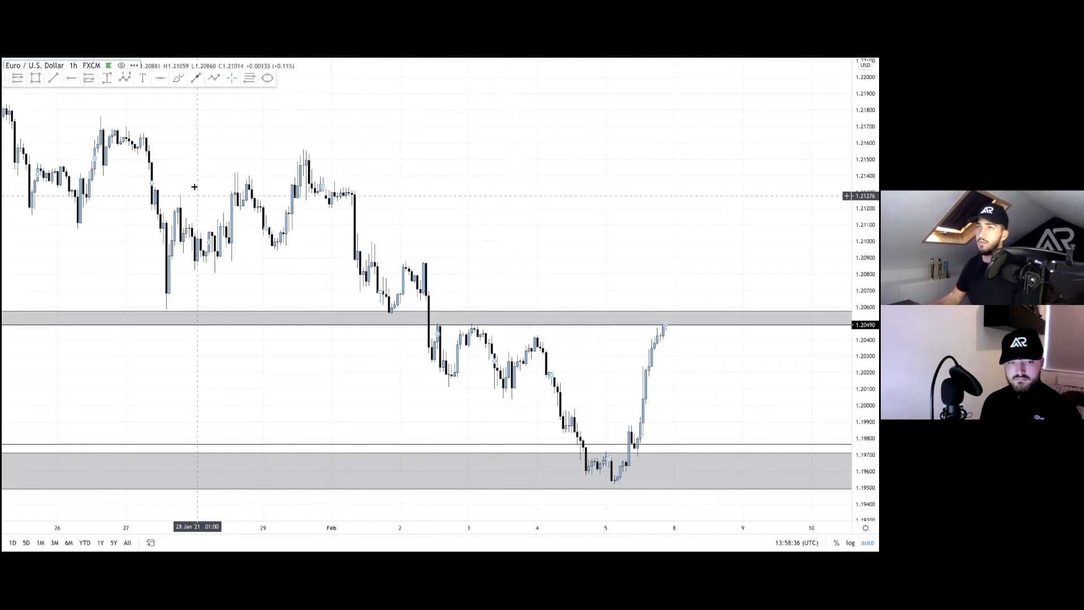
left_click(53, 78)
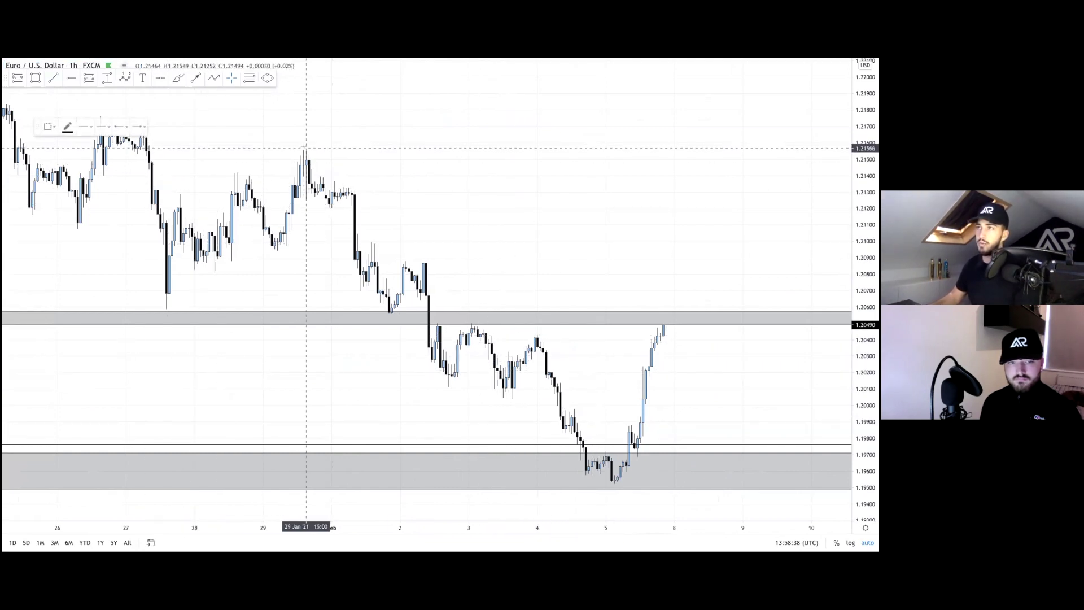
left_click(304, 150)
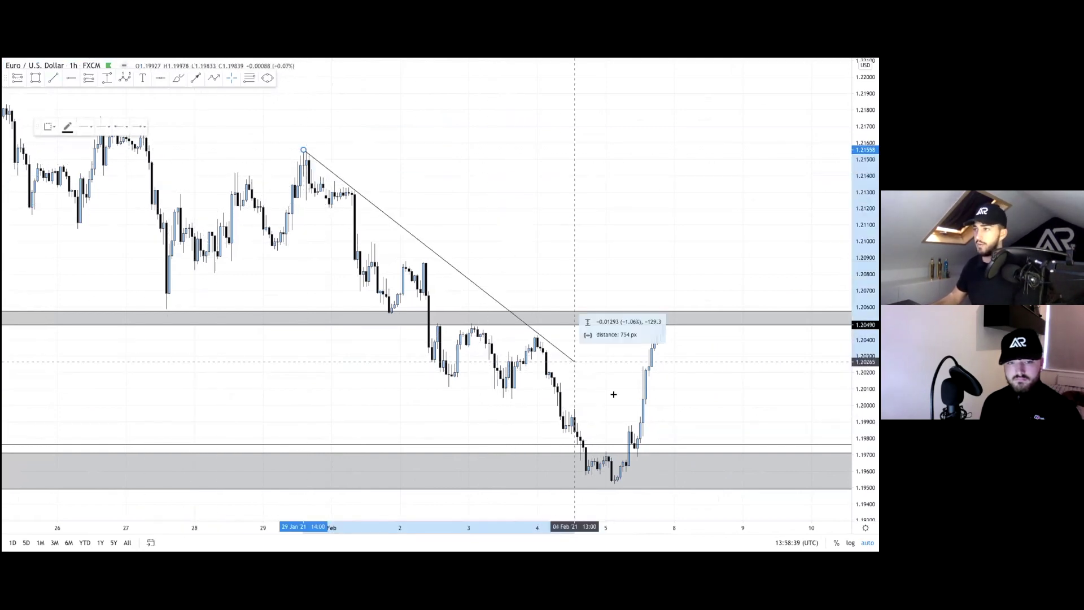
left_click(709, 472)
left_click(523, 397)
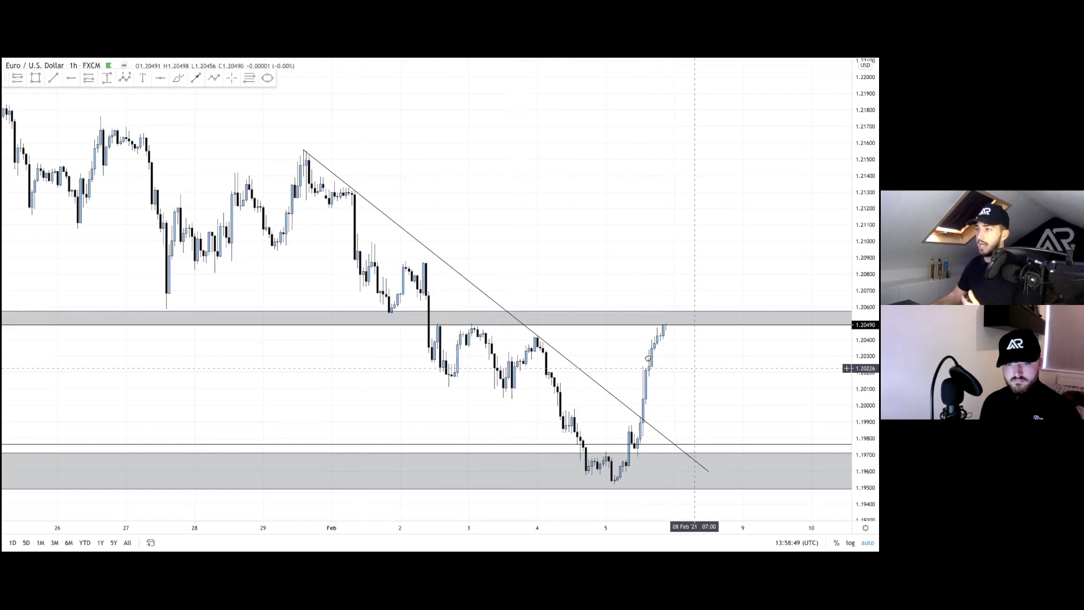
Switch the chart to the 4-hour interval and examine the latest rally against the narrow zone and its circled earlier lows.
left_click_drag(692, 367, 645, 359)
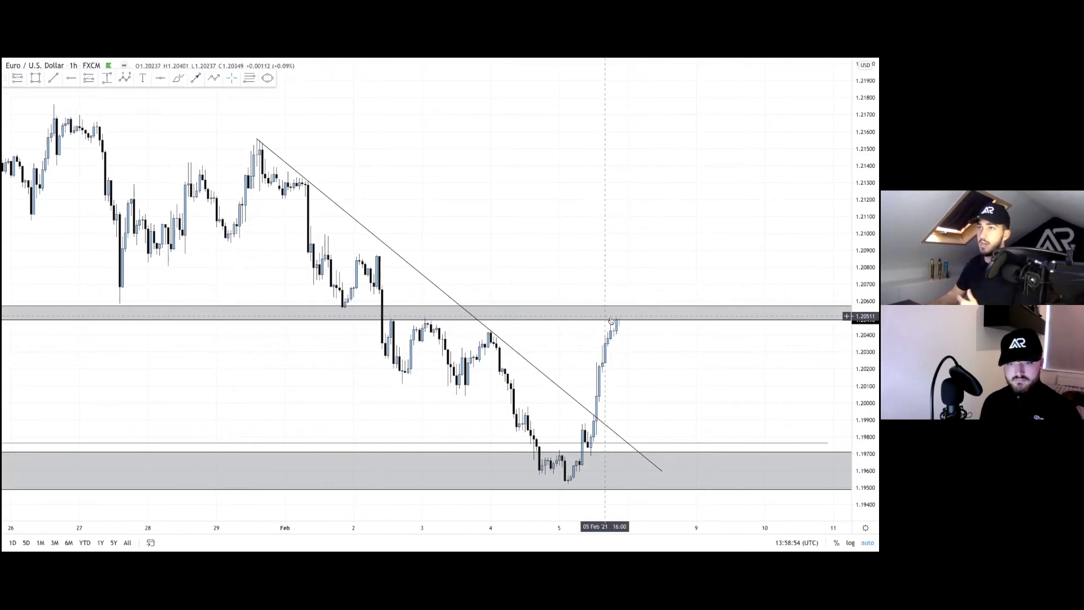
type("4")
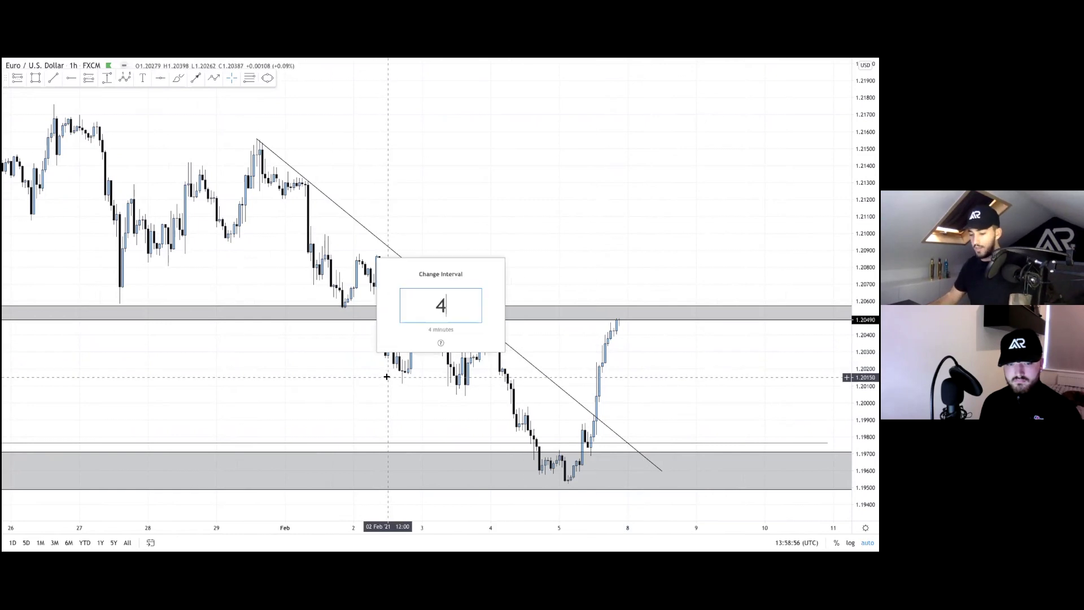
type("h")
key("Return")
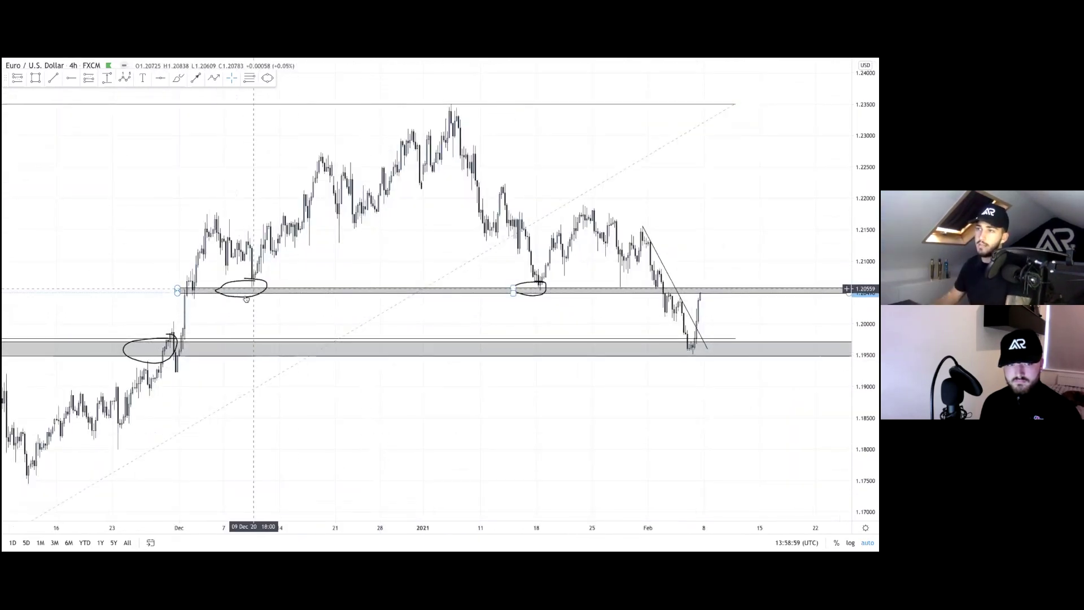
left_click(544, 294)
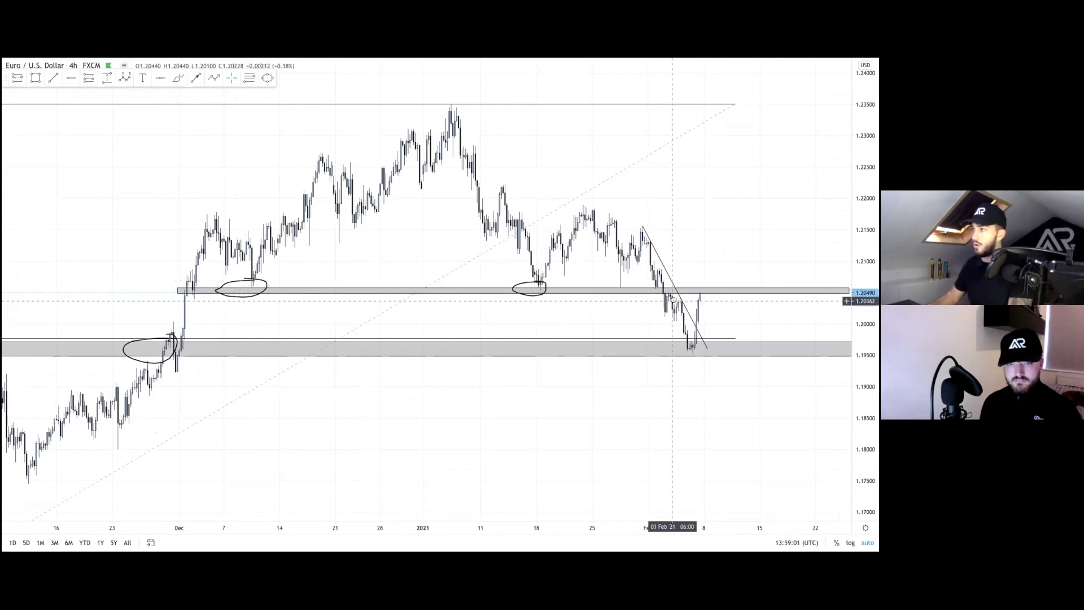
scroll(710, 305, "up", 5)
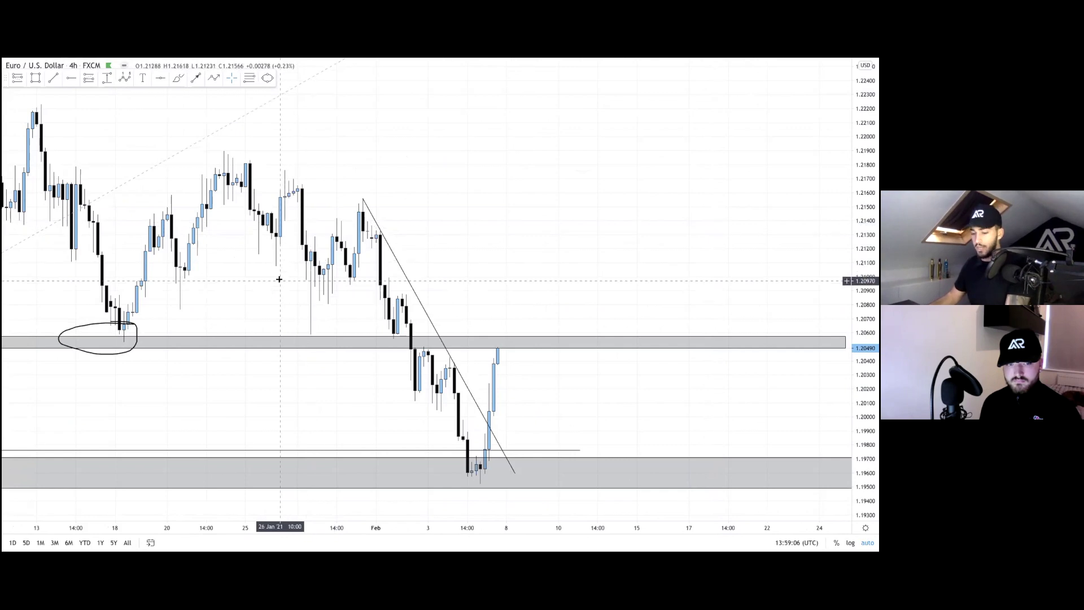
Return the chart to the 1-hour interval and draw a rectangle over the 2 and 3 February lows, about 1.2004 to 1.2012, extending past 9 February.
type("1H")
key("Return")
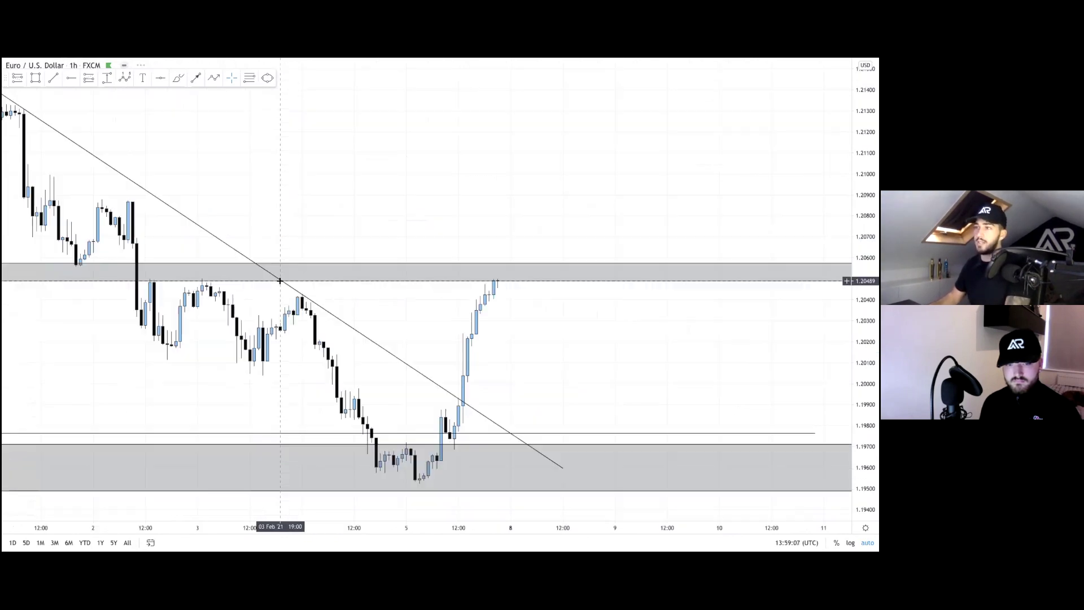
scroll(415, 308, "up", 4)
scroll(389, 334, "down", 2)
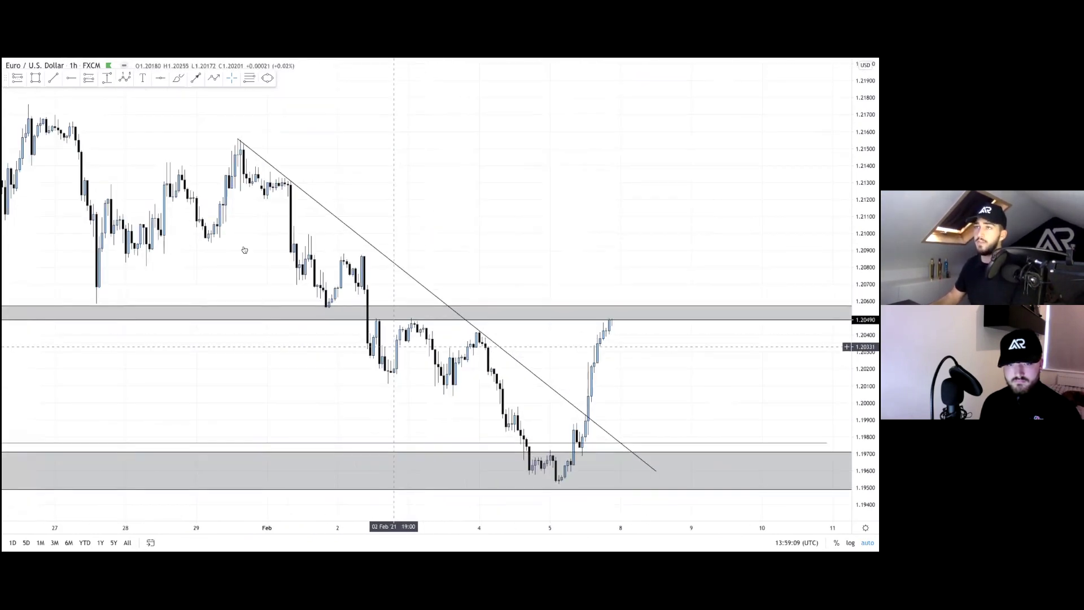
left_click(35, 79)
mouse_move(377, 382)
left_mouse_down()
mouse_move(496, 402)
mouse_move(724, 395)
left_mouse_up()
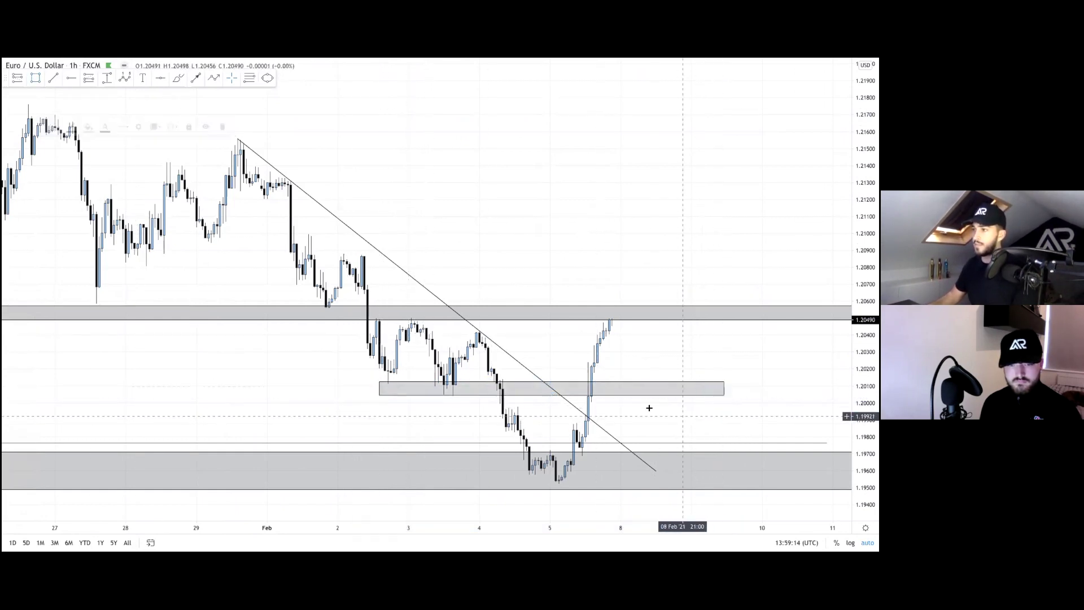
Label the rectangle's left and right shoulder areas with S and the 5 February low with h.
left_click(449, 419)
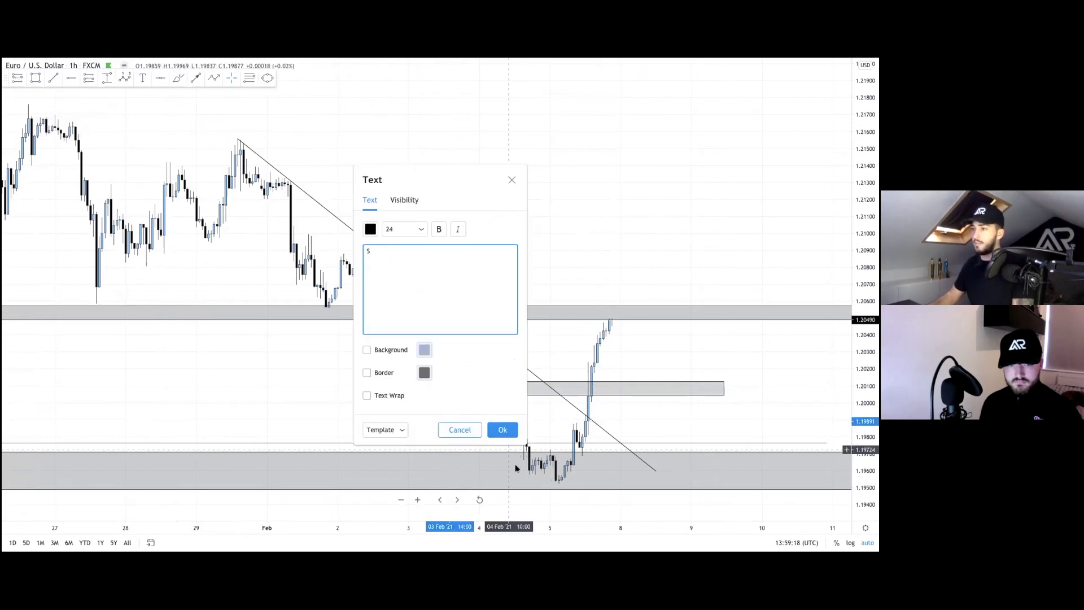
left_click(504, 429)
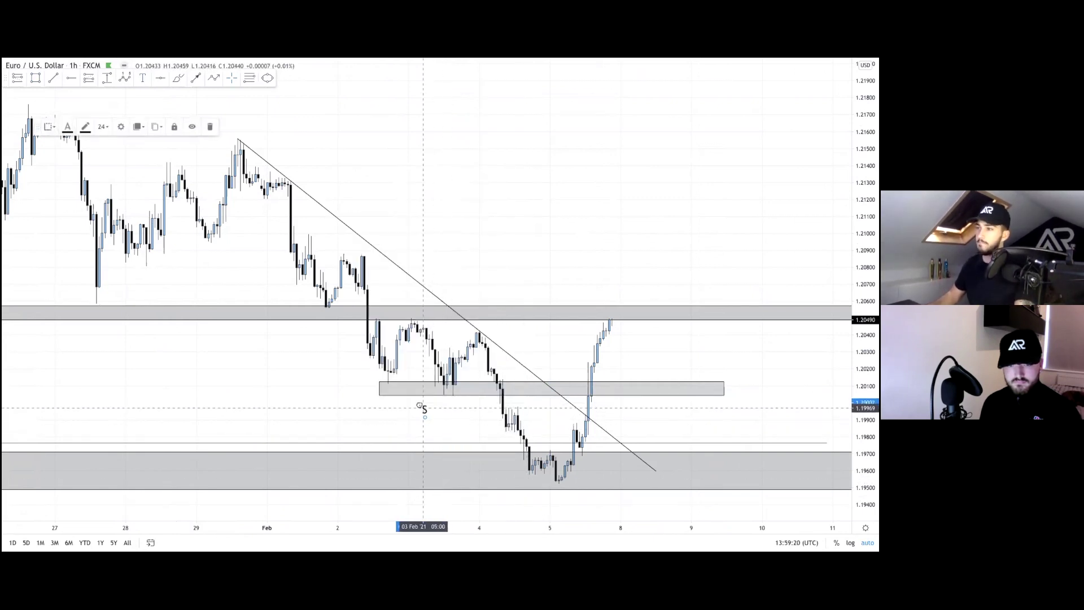
left_click_drag(421, 388, 678, 402)
left_click_drag(420, 389, 557, 495)
double_click(558, 497)
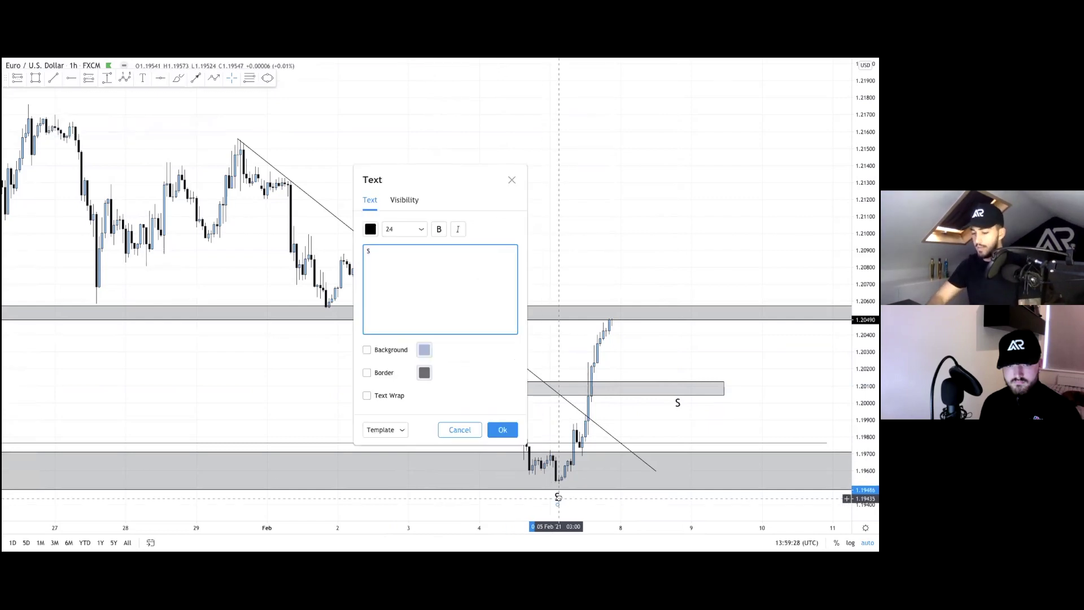
left_click(502, 430)
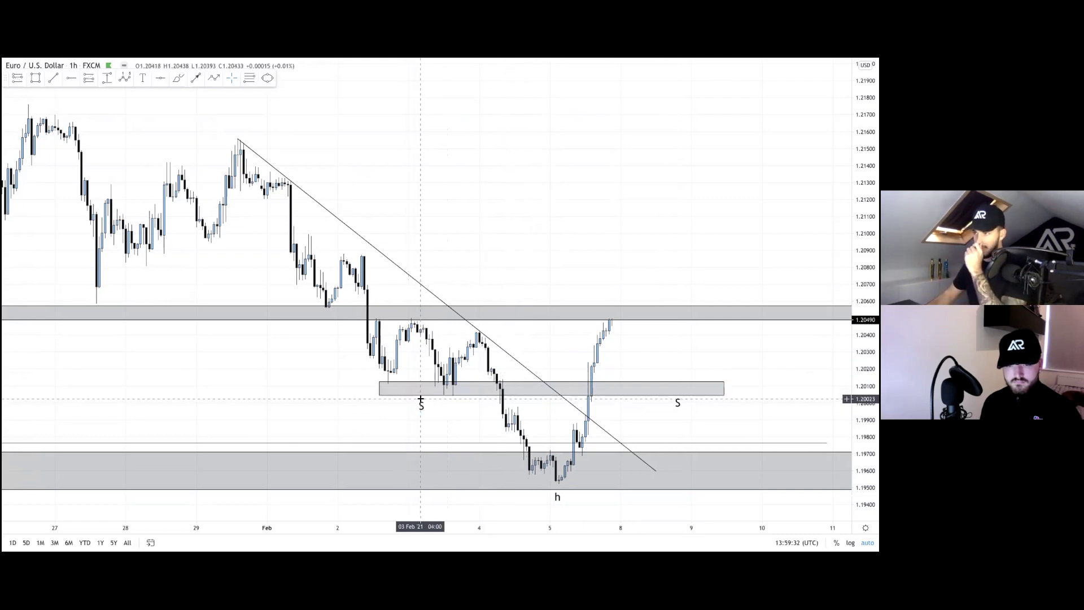
Draw a projected path from the latest candle through about 1.2008, 1.2095 and 1.2052 to about 1.2154 on 10 February.
left_click(202, 77)
left_click(614, 321)
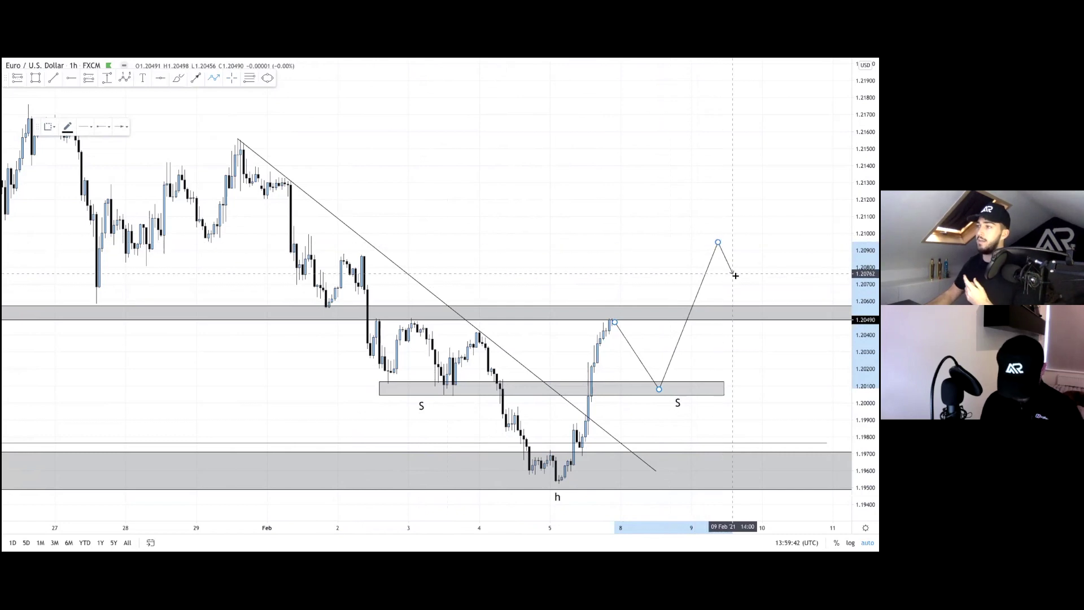
left_click(767, 314)
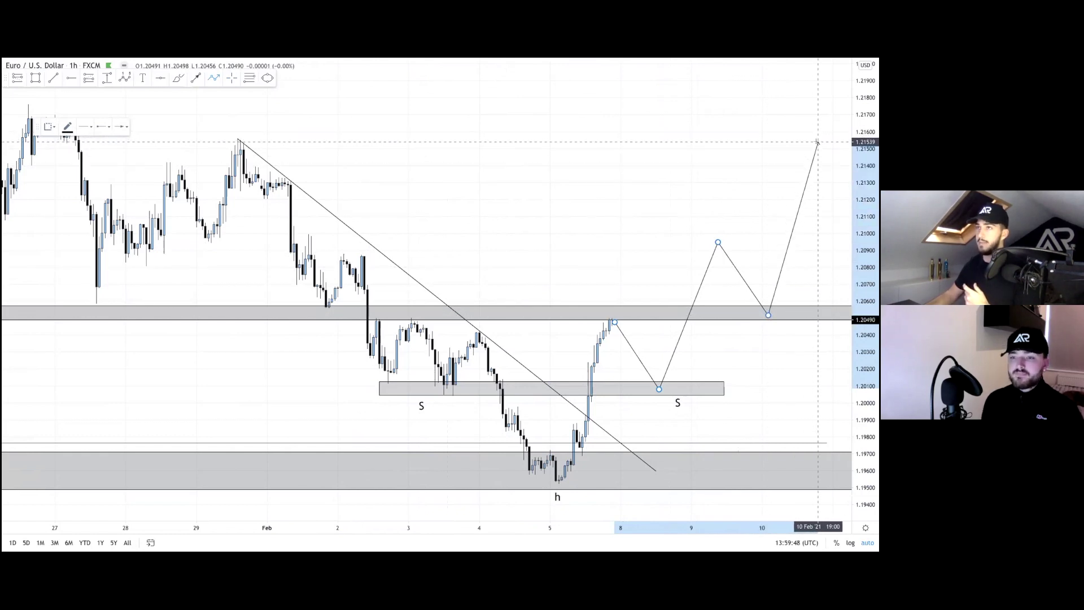
double_click(818, 142)
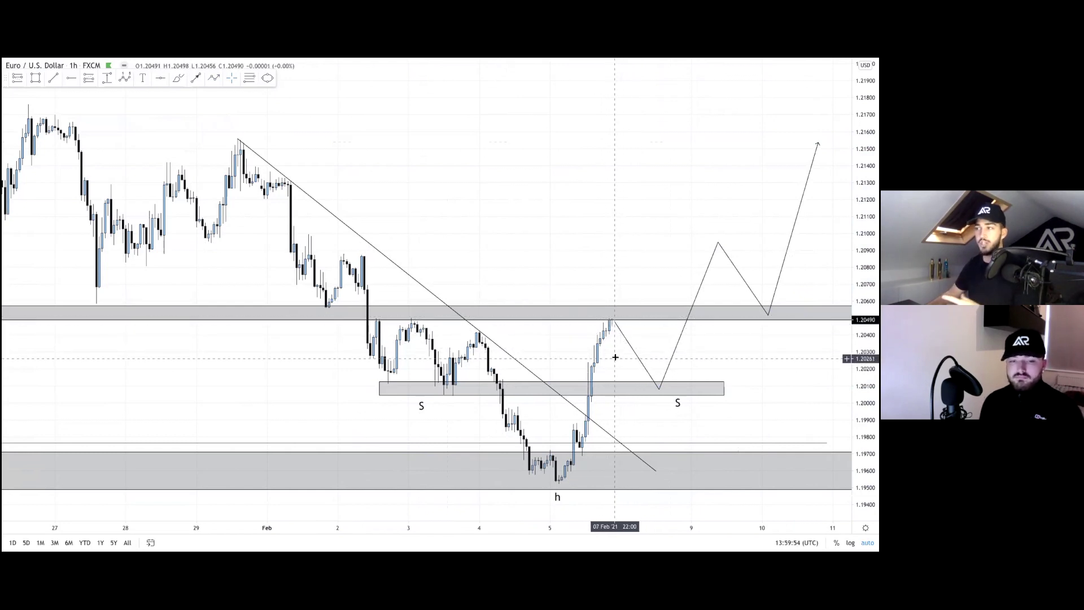
Switch the chart to the 15-minute interval and draw a thin rectangle just below the latest candles, about 1.2040 to 1.2042.
type("1")
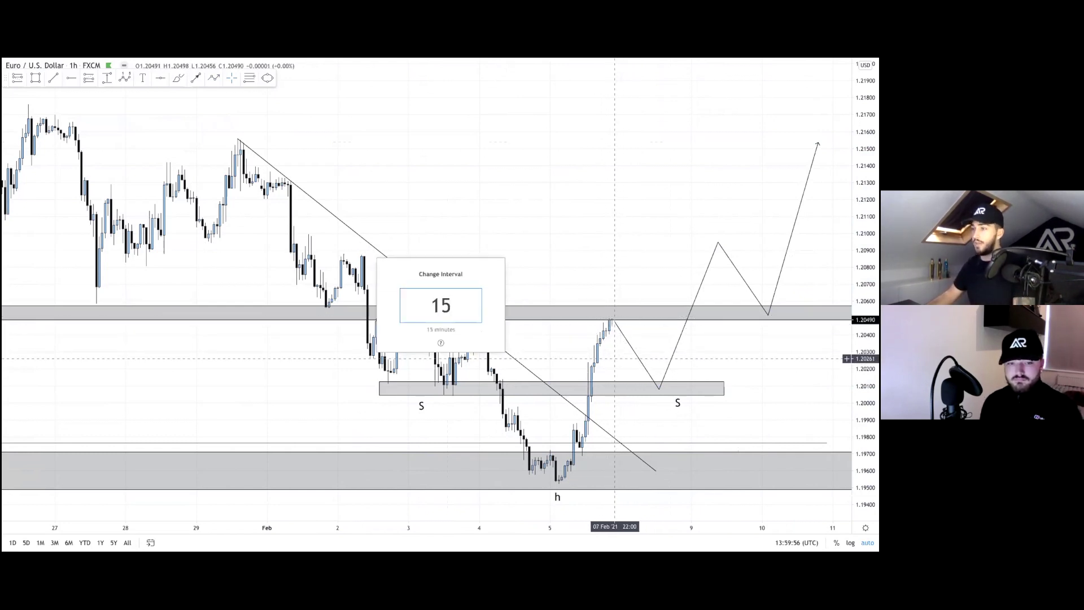
type("5")
key("Return")
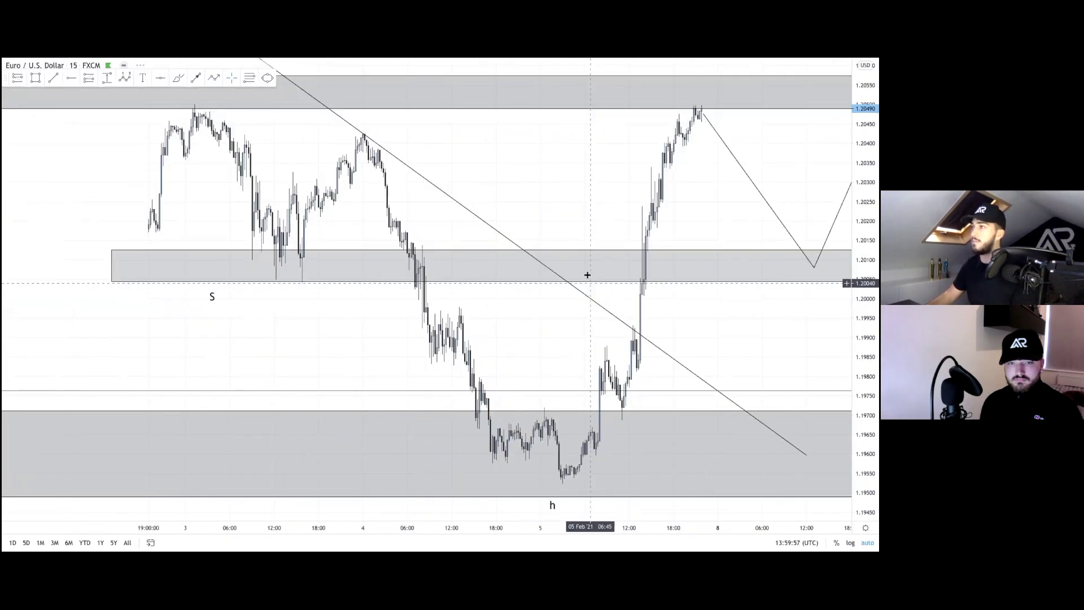
scroll(588, 207, "up", 3)
left_click_drag(587, 209, 548, 240)
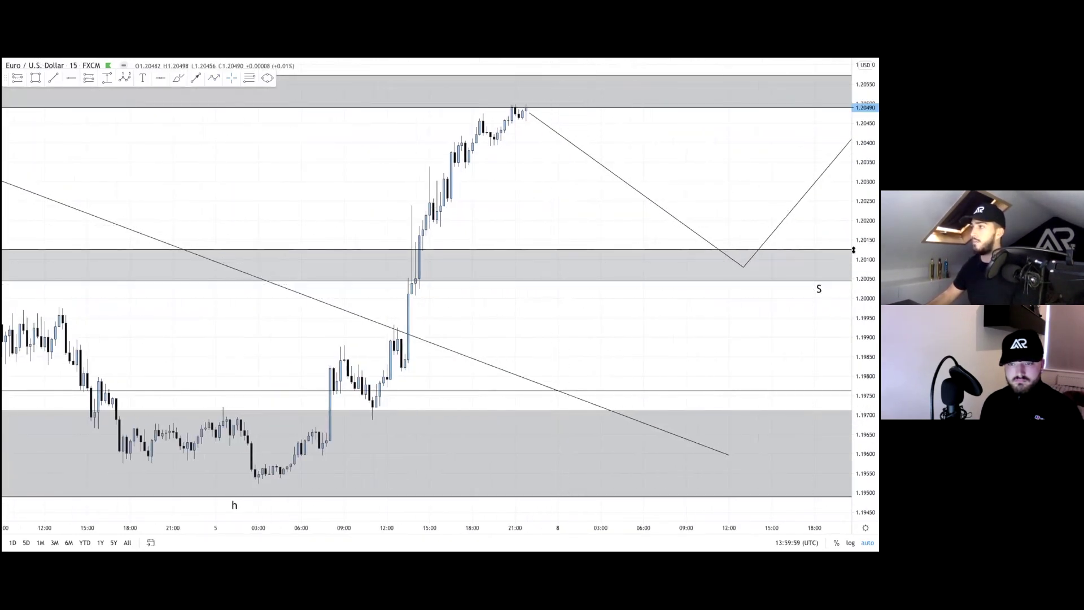
left_click_drag(858, 249, 858, 164)
left_click_drag(715, 129, 706, 297)
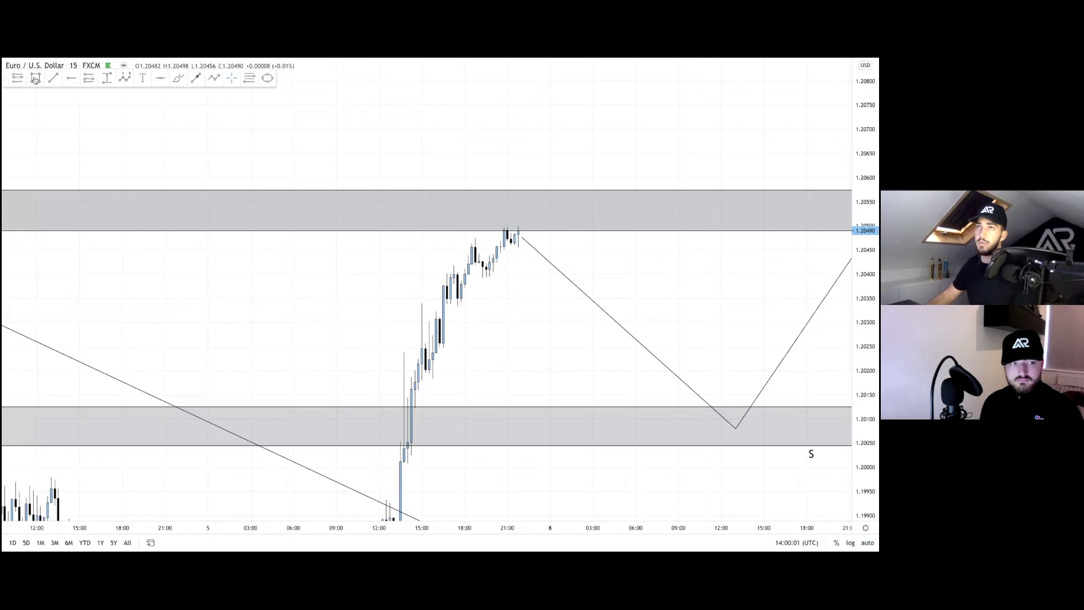
left_click(35, 78)
mouse_move(432, 265)
left_mouse_down()
mouse_move(621, 252)
mouse_move(671, 273)
left_mouse_up()
left_click(631, 280)
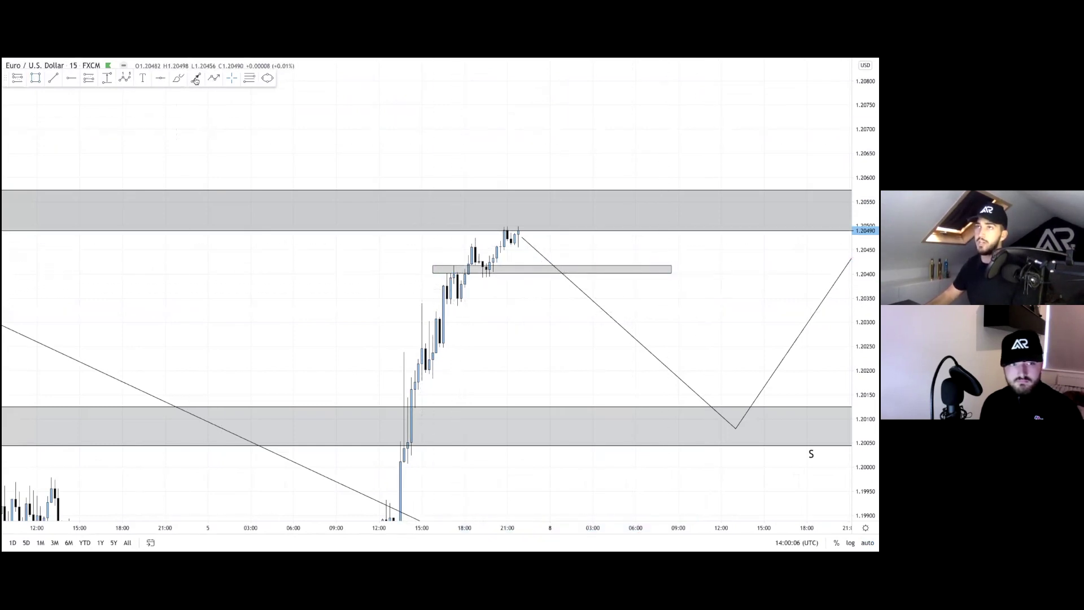
Brush a path dropping from the thin rectangle, retesting its underside, and falling into the shoulder zone near 1.2007.
left_click(176, 78)
mouse_move(553, 270)
left_mouse_down()
mouse_move(571, 294)
mouse_move(597, 271)
mouse_move(647, 435)
left_mouse_up()
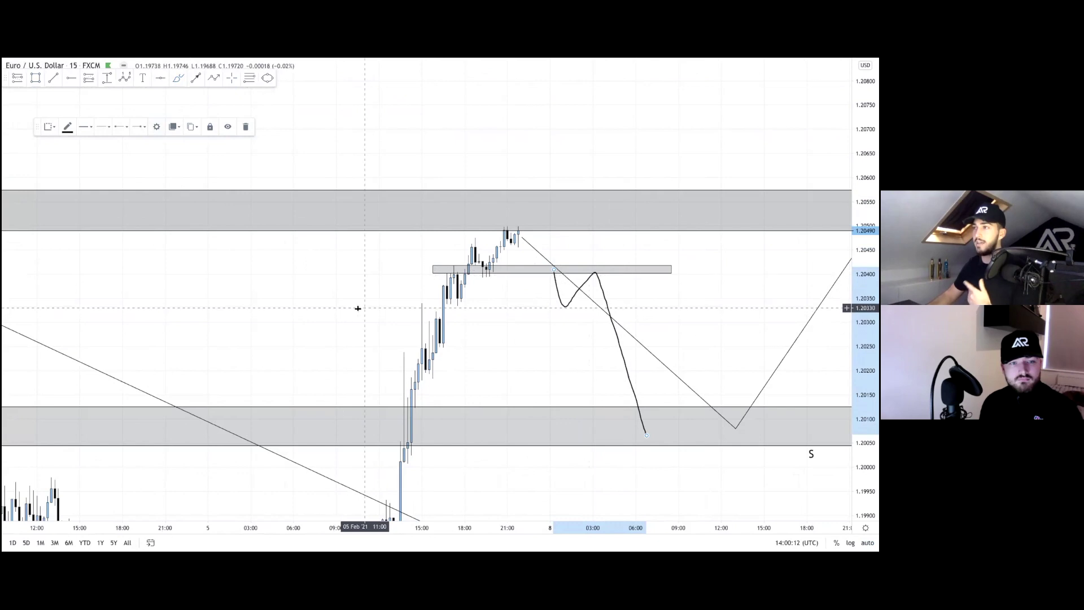
left_click(366, 307)
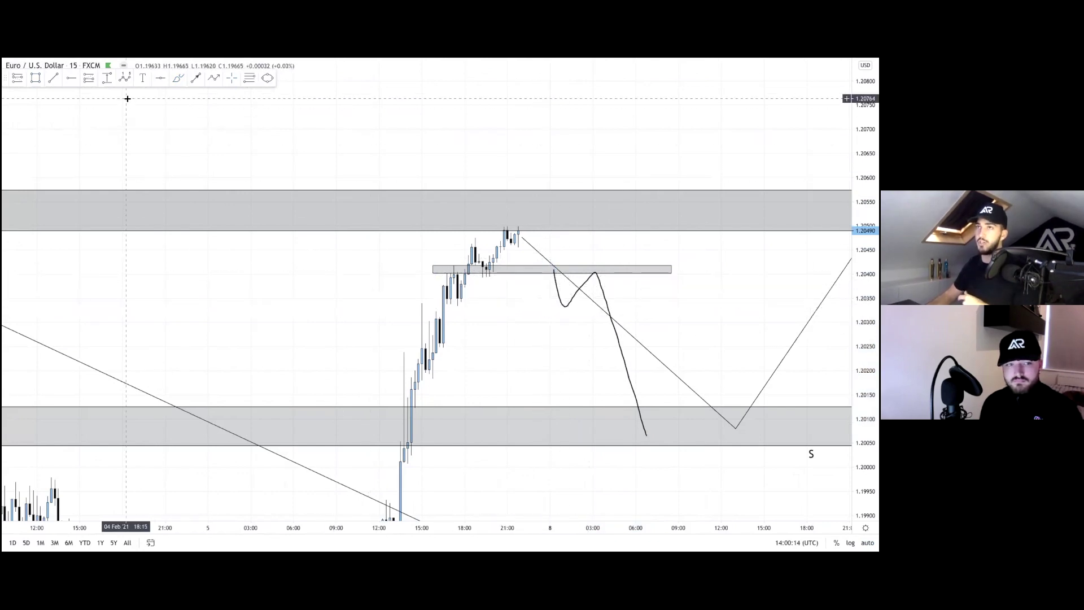
Return the chart to the 1-hour interval and rescale the price axis to fit the trend line and whole projected path.
type("1")
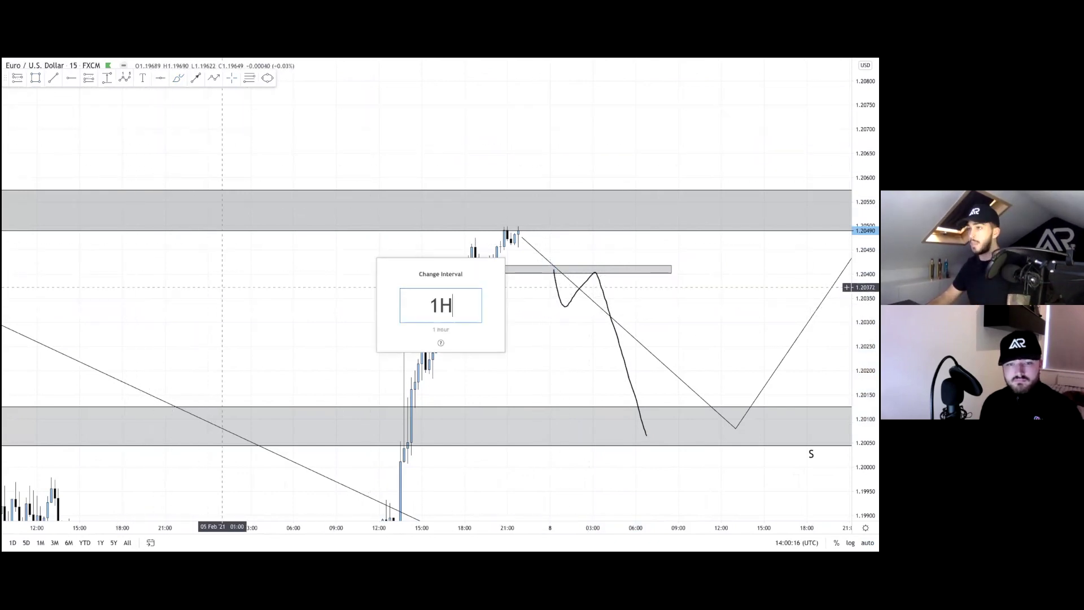
type("H")
key("Return")
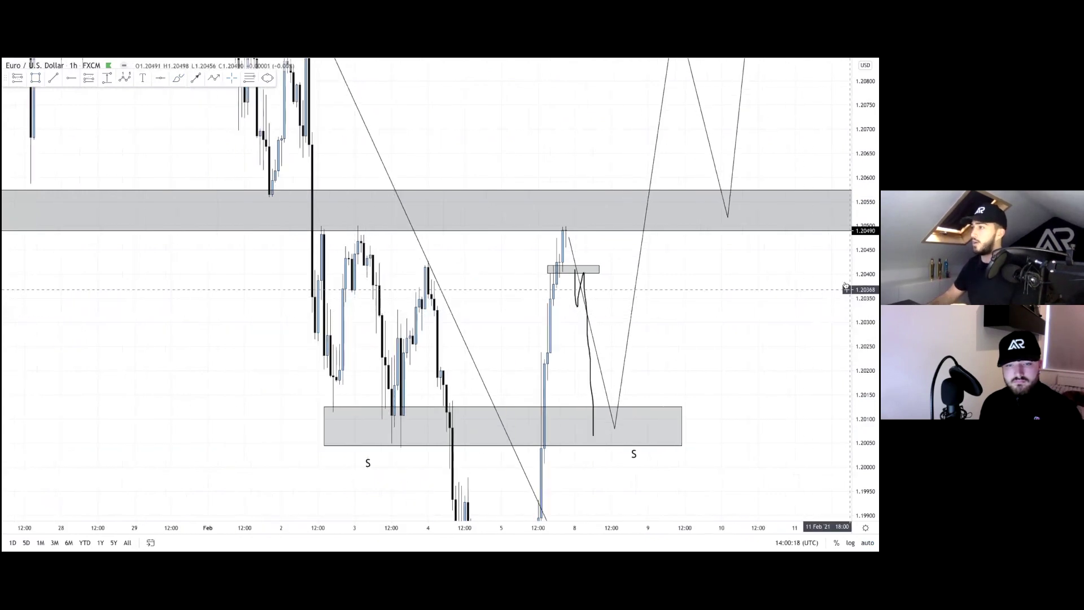
left_click_drag(868, 254, 842, 468)
left_click_drag(636, 347, 659, 350)
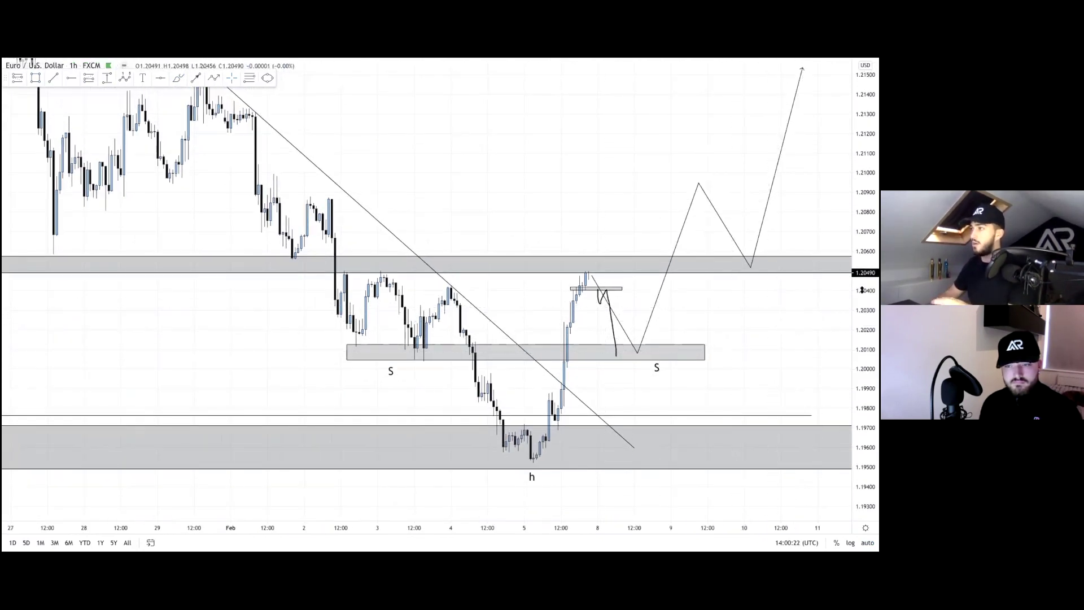
left_click_drag(862, 291, 859, 356)
left_click_drag(774, 327, 768, 366)
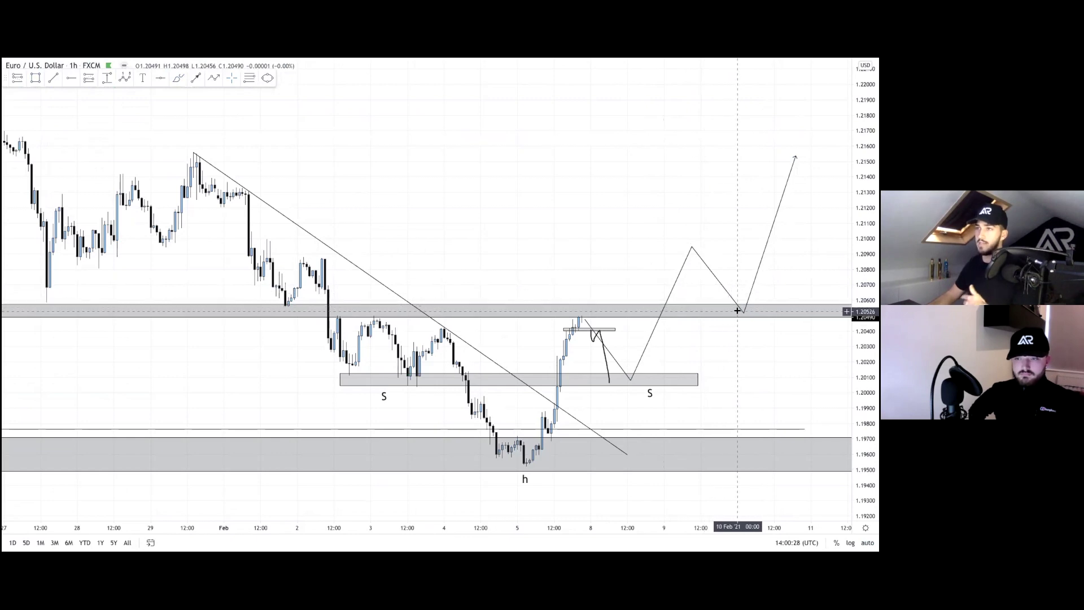
Examine the projected path from the right shoulder zone against the trend line, the narrow zone and the late January highs.
left_click_drag(746, 350, 736, 388)
scroll(721, 383, "down", 1)
left_click_drag(586, 301, 598, 284)
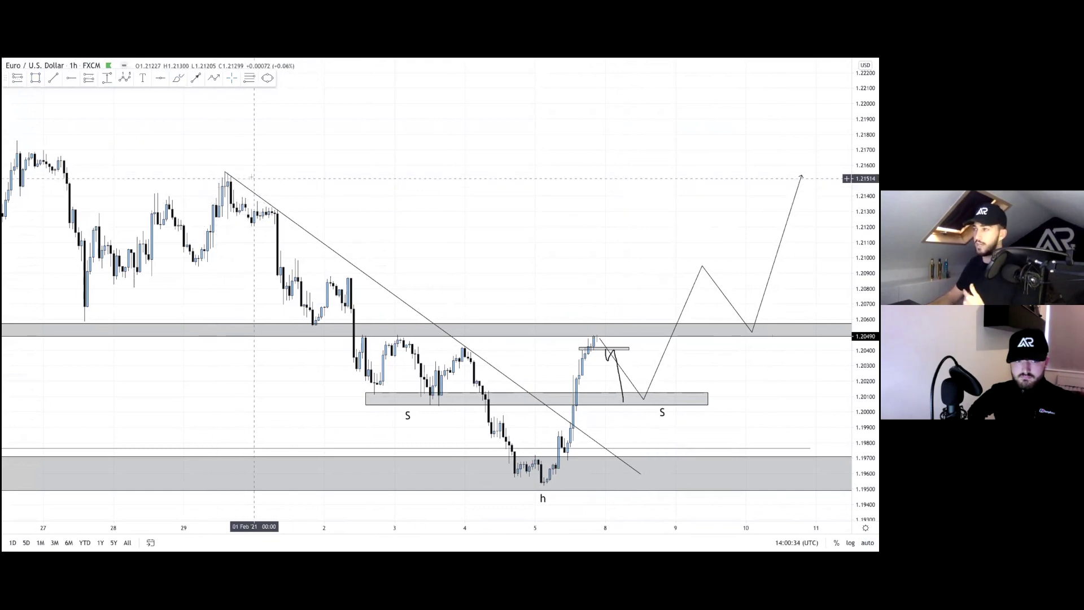
scroll(348, 235, "down", 3)
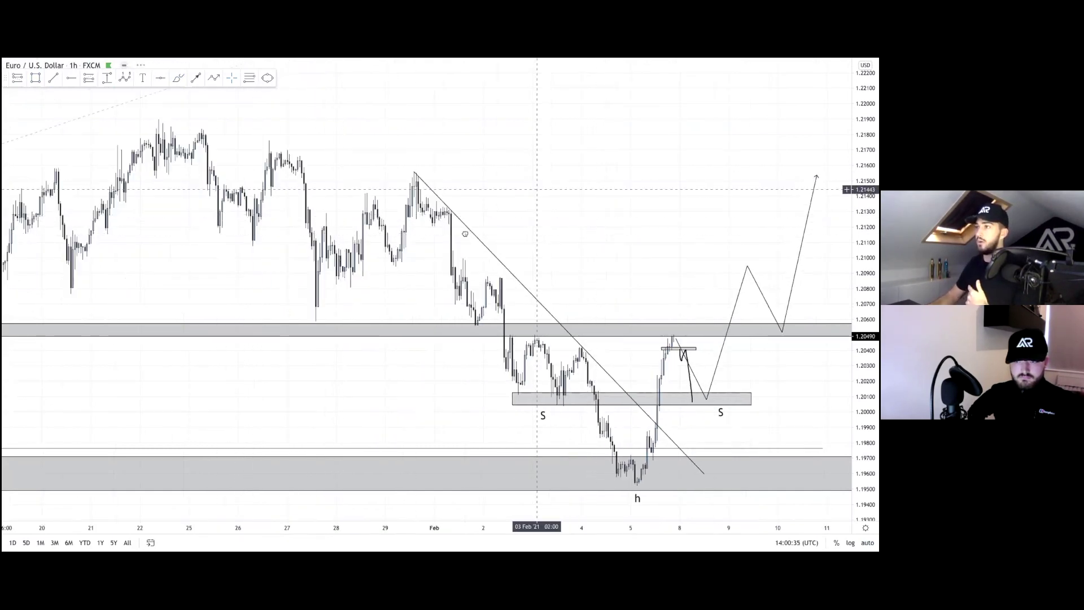
left_click_drag(527, 191, 460, 235)
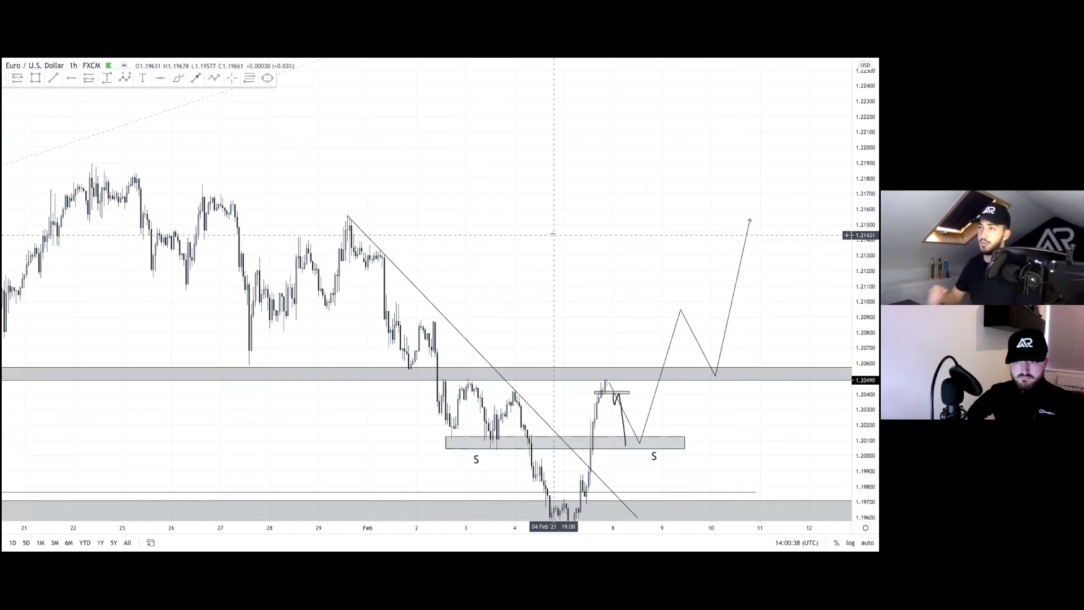
scroll(509, 254, "up", 3)
left_click_drag(469, 273, 565, 226)
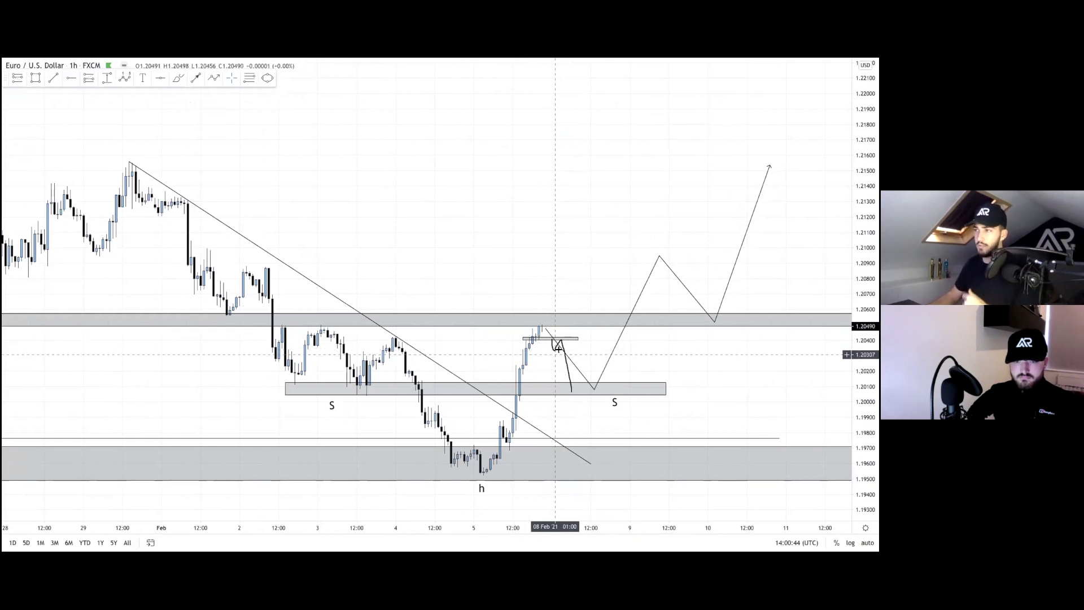
left_click(586, 385)
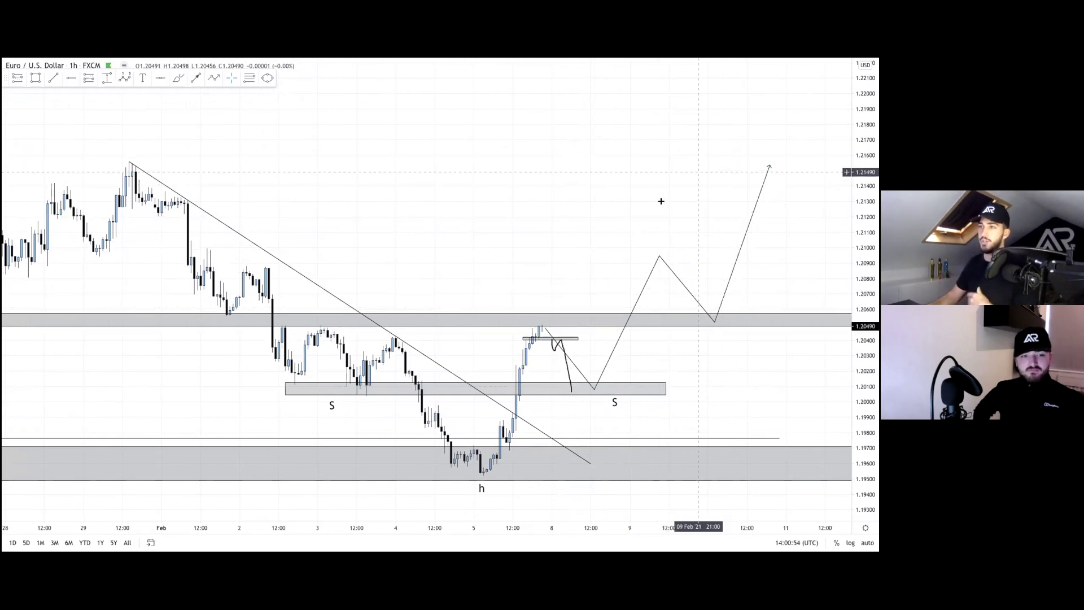
scroll(615, 280, "down", 1)
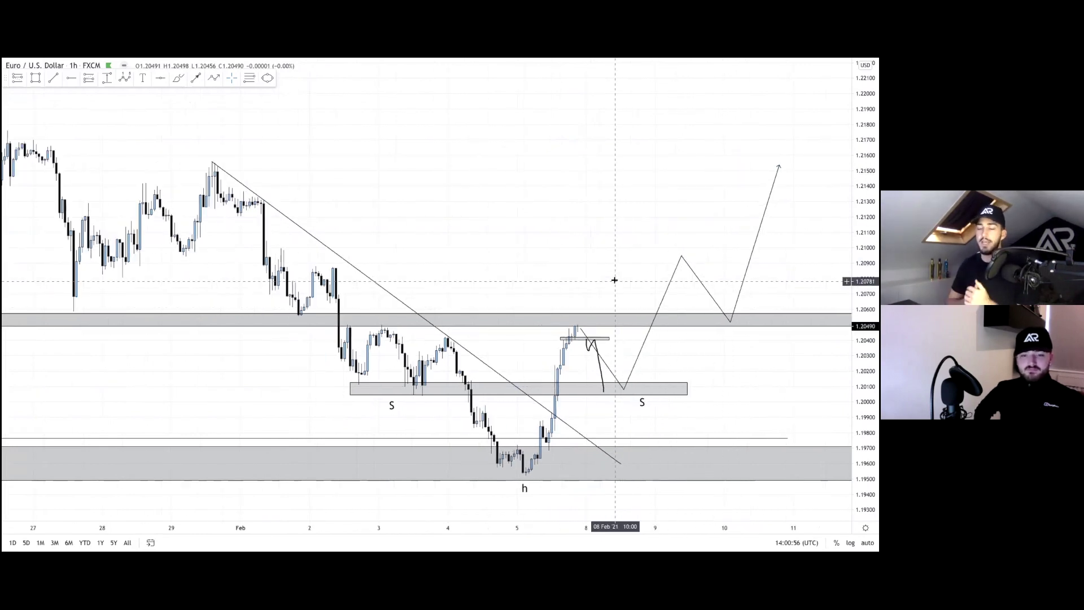